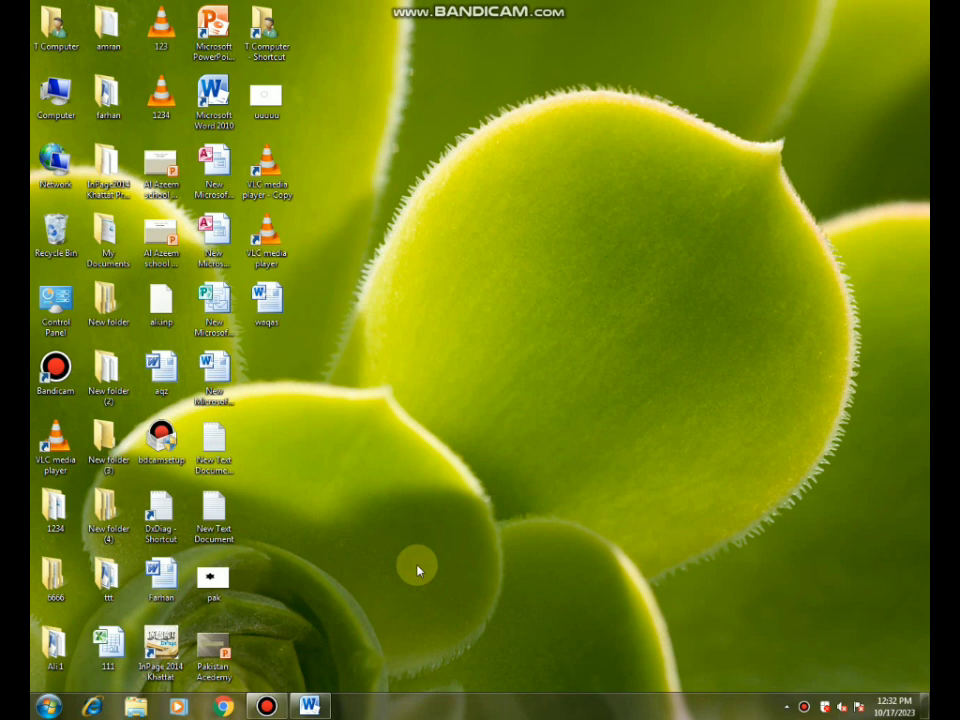
Step: Switch to Microsoft Word and insert a table with seven columns and four rows in the blank document
click(311, 706)
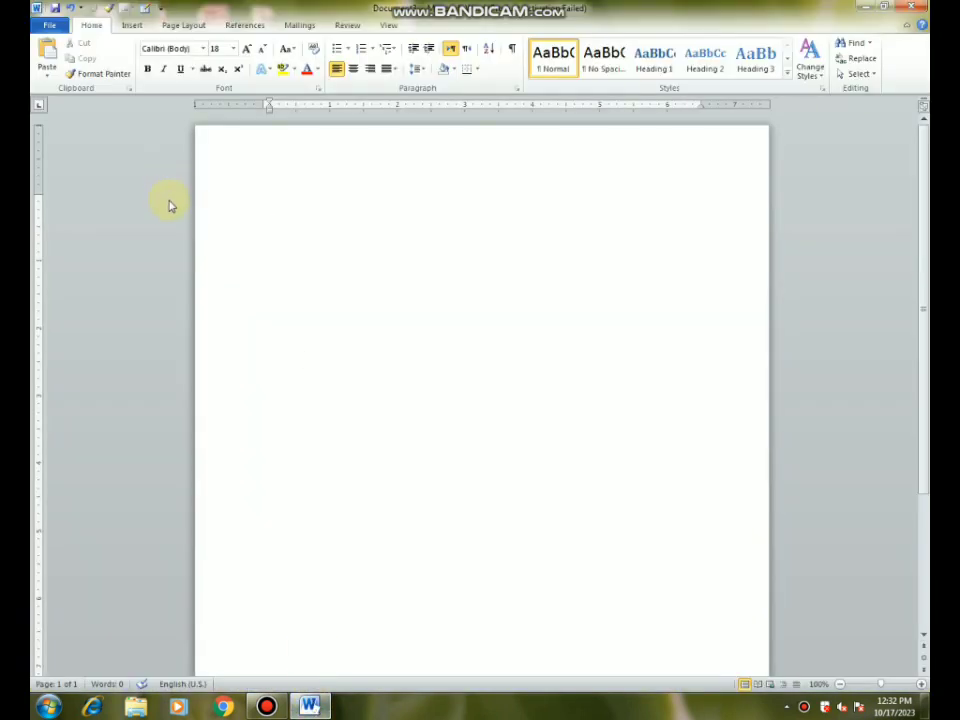
click(132, 25)
click(141, 62)
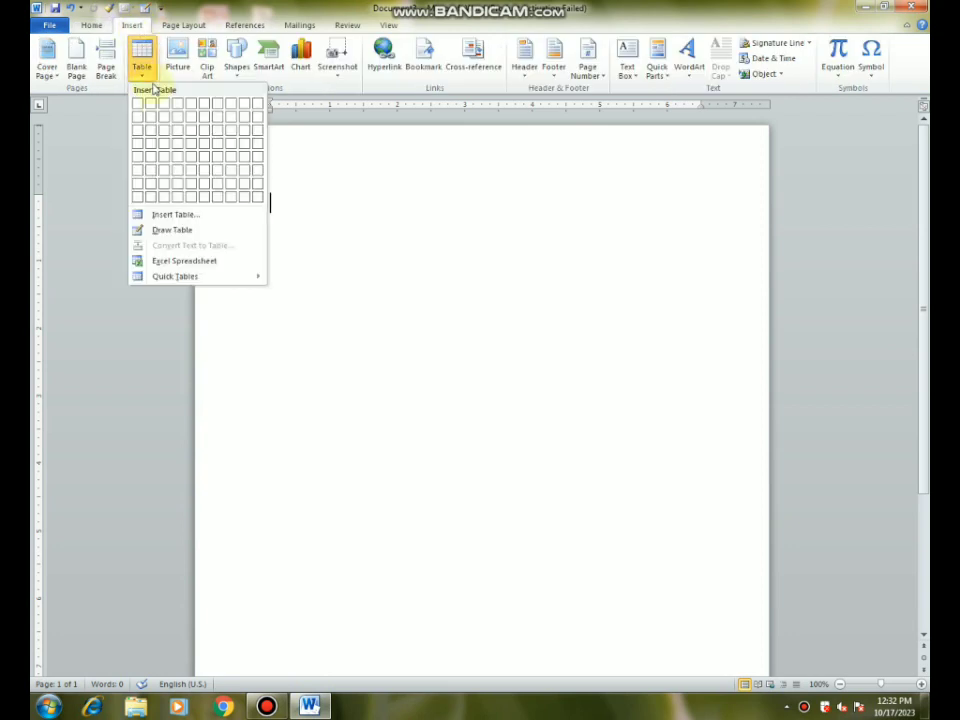
click(223, 150)
click(435, 240)
click(475, 25)
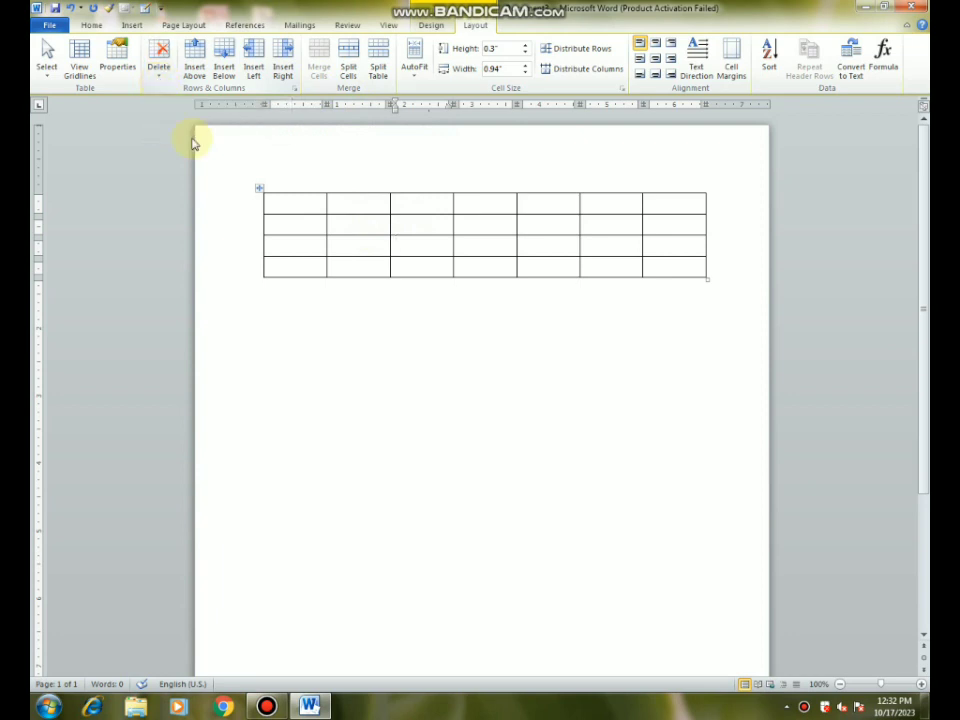
click(258, 188)
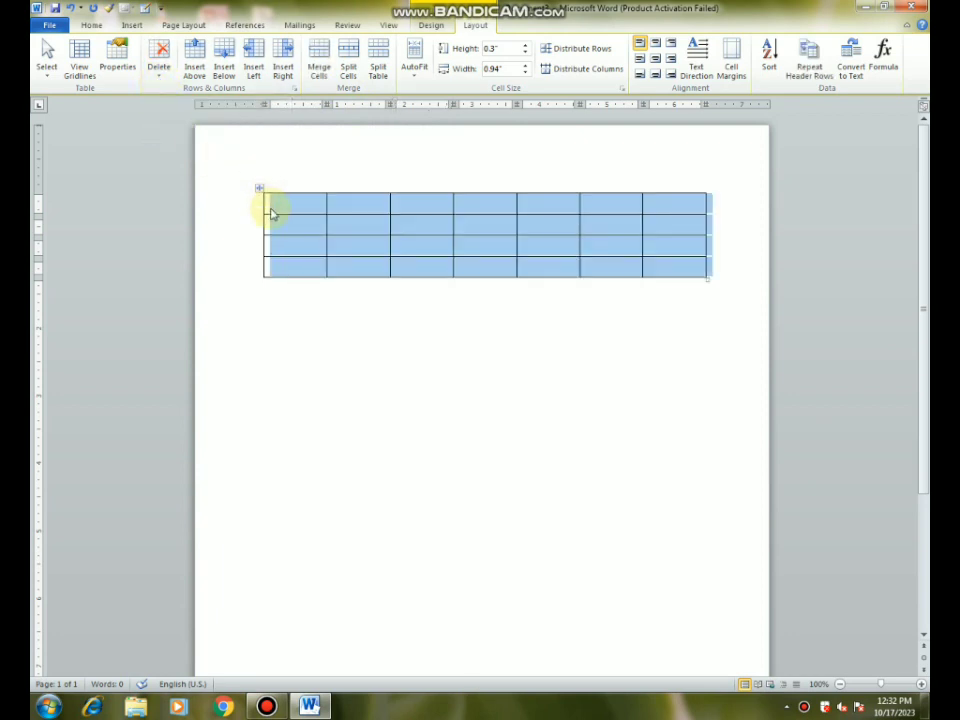
click(320, 229)
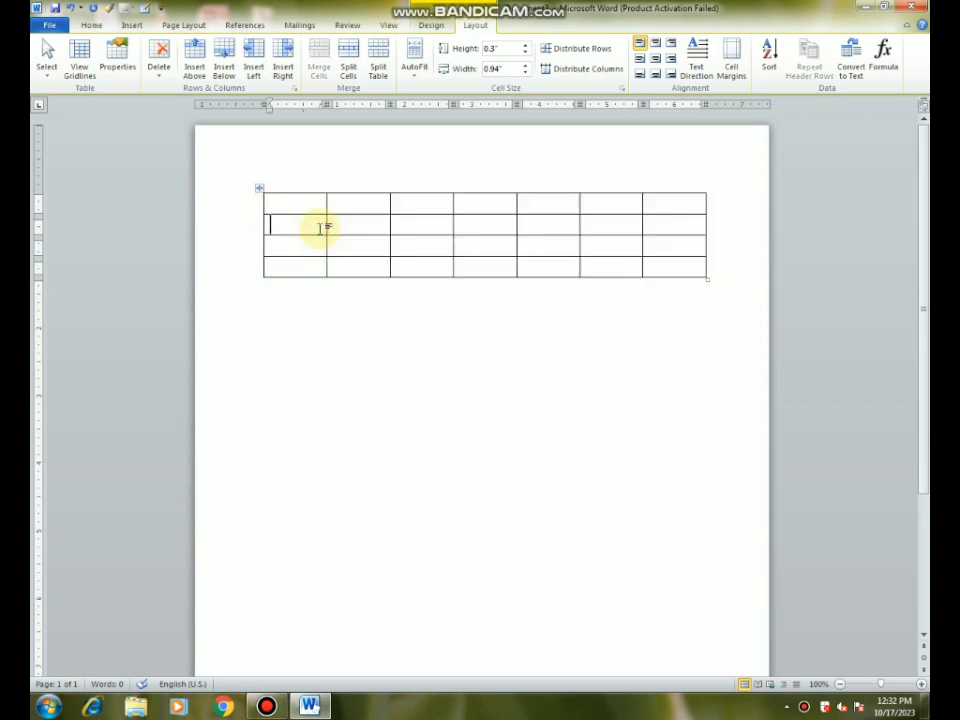
Step: Fill the first six cells of the table's top row with the letters a, b, c, d, e and f
click(307, 205)
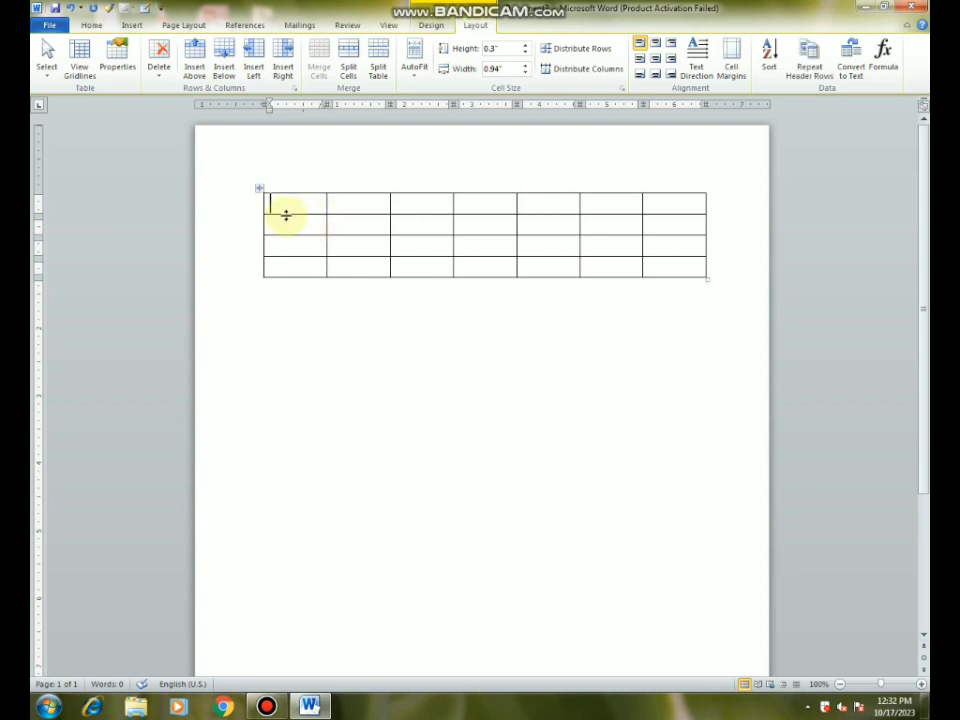
text(a)
click(351, 207)
text(b)
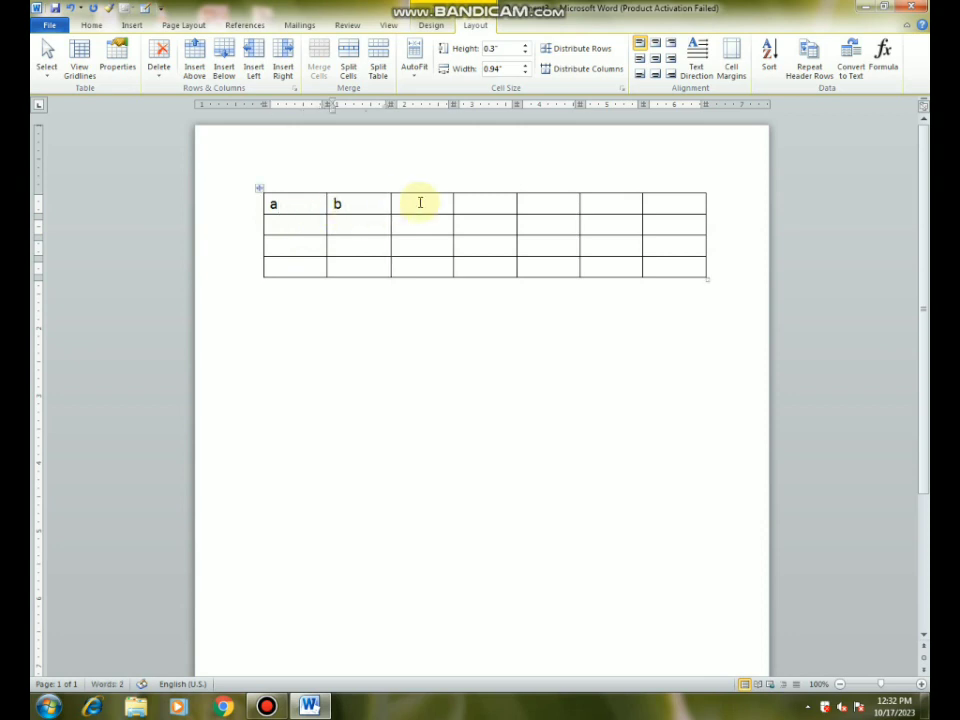
click(414, 203)
text(c)
click(482, 205)
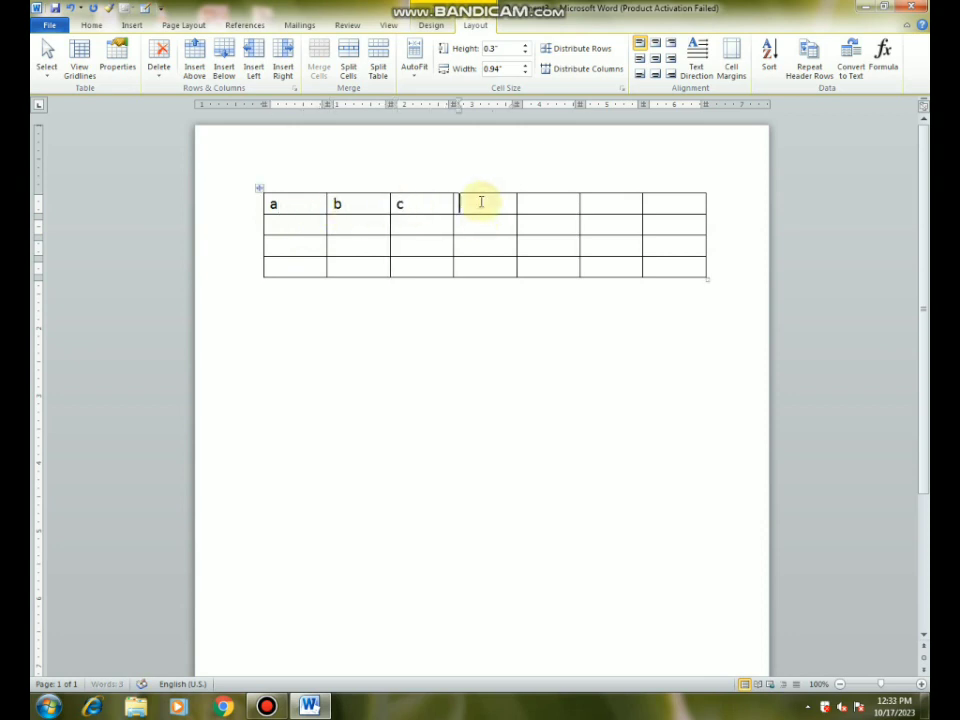
text(d)
click(546, 206)
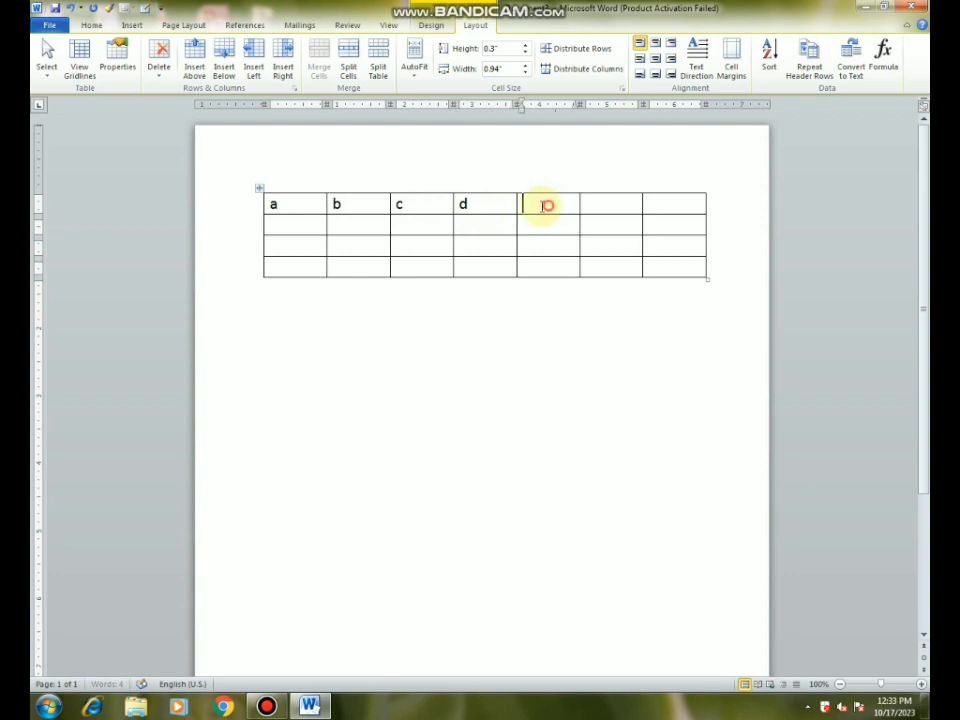
text(e)
click(613, 207)
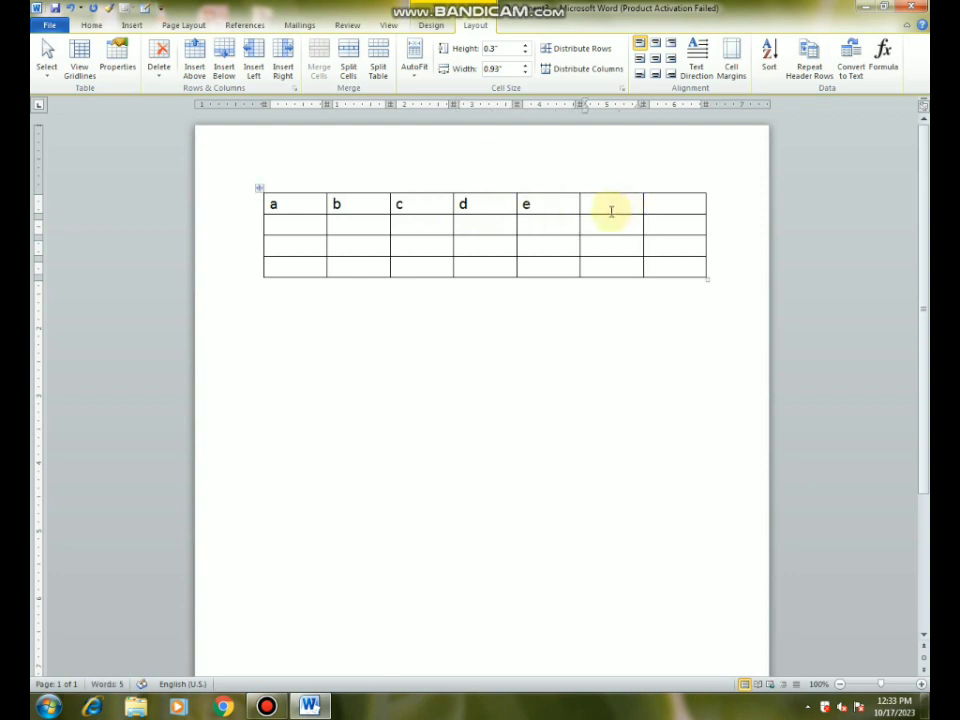
text(f)
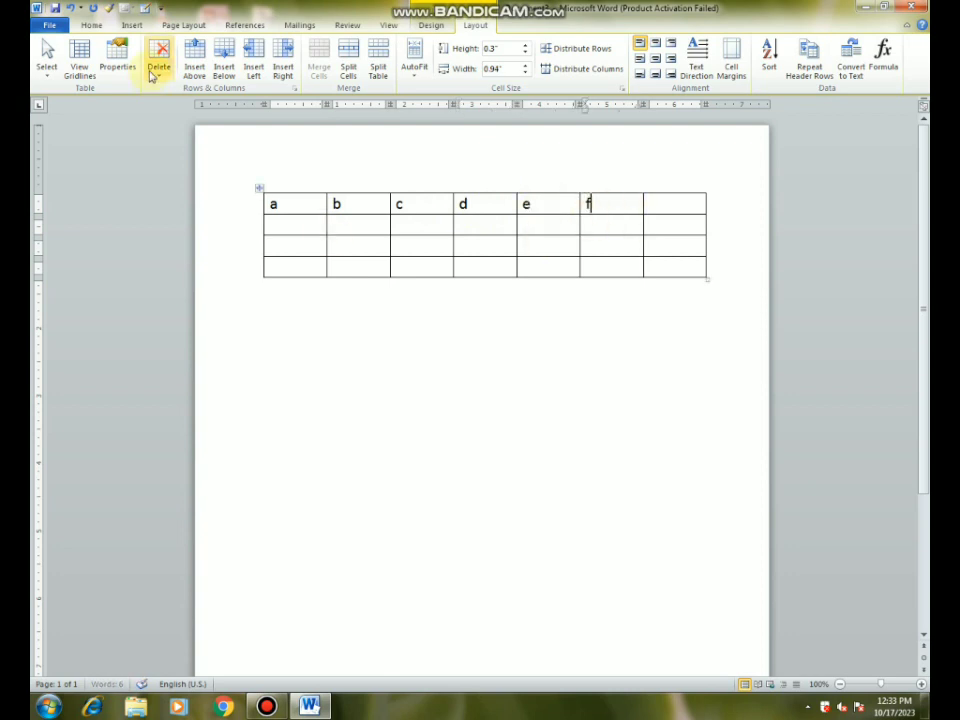
Step: Delete only the table cell containing a, shifting the remaining cells of that row left
click(158, 78)
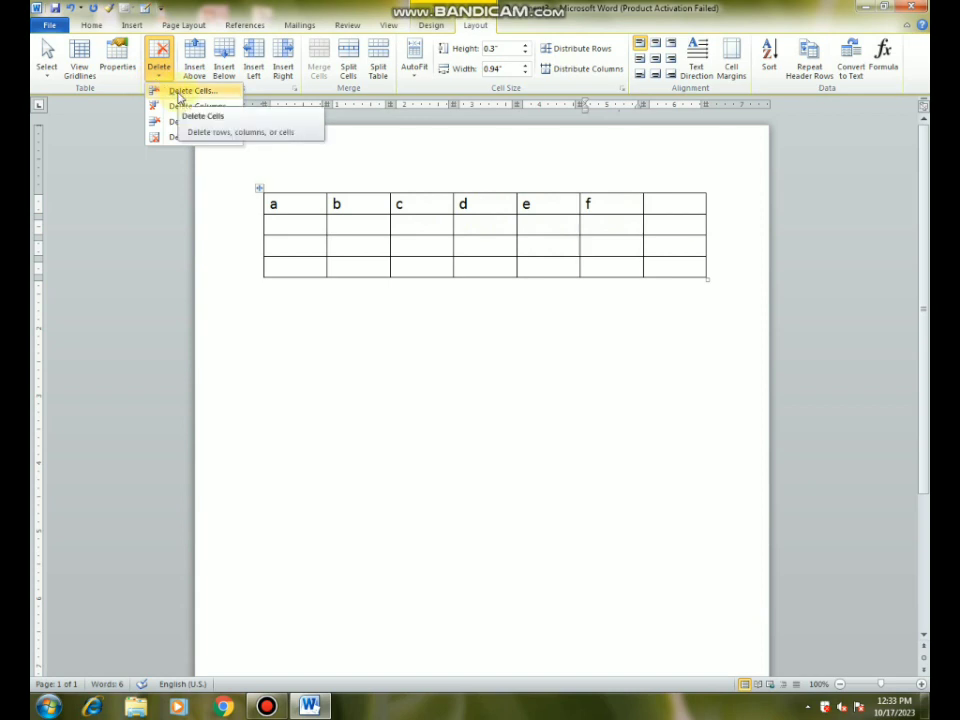
click(272, 204)
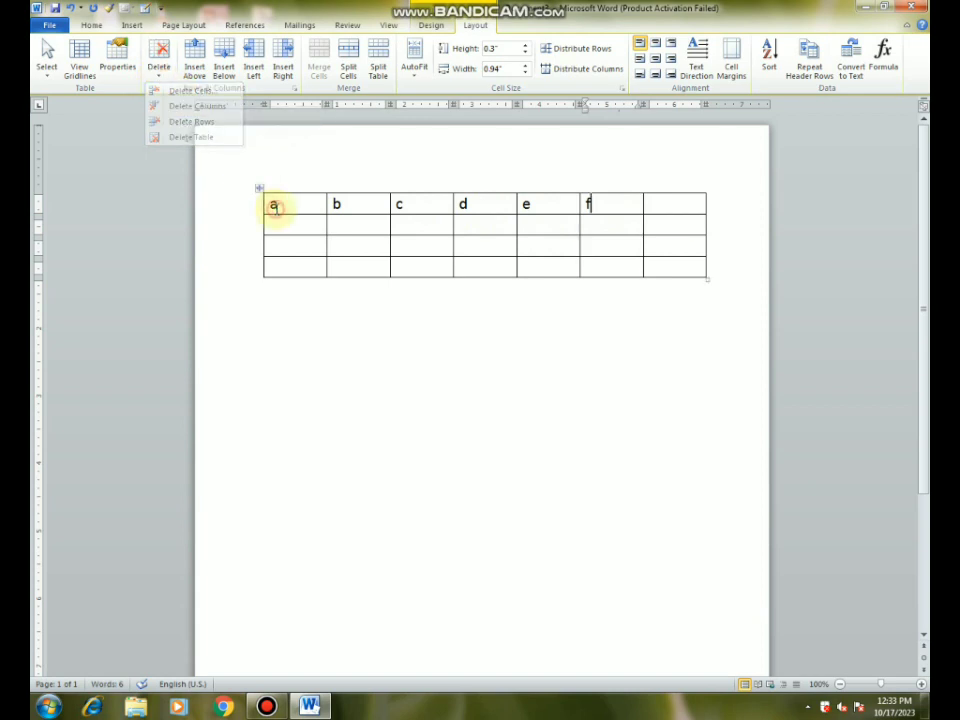
click(158, 62)
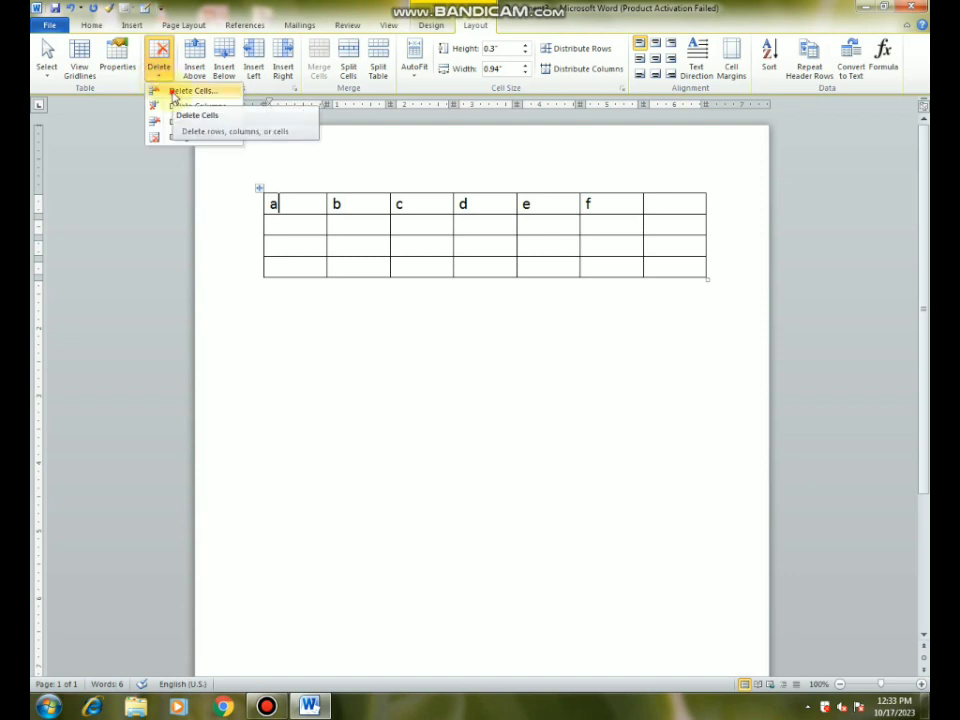
click(174, 93)
click(443, 376)
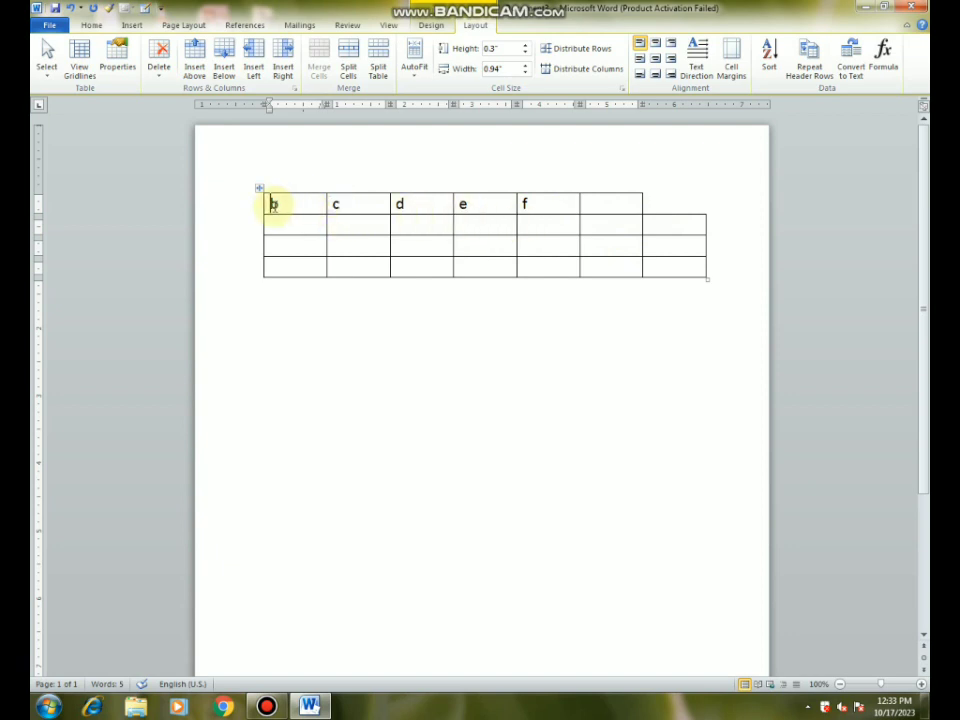
Step: Delete the table's first column, undo the deletion, and delete the same column again
click(156, 80)
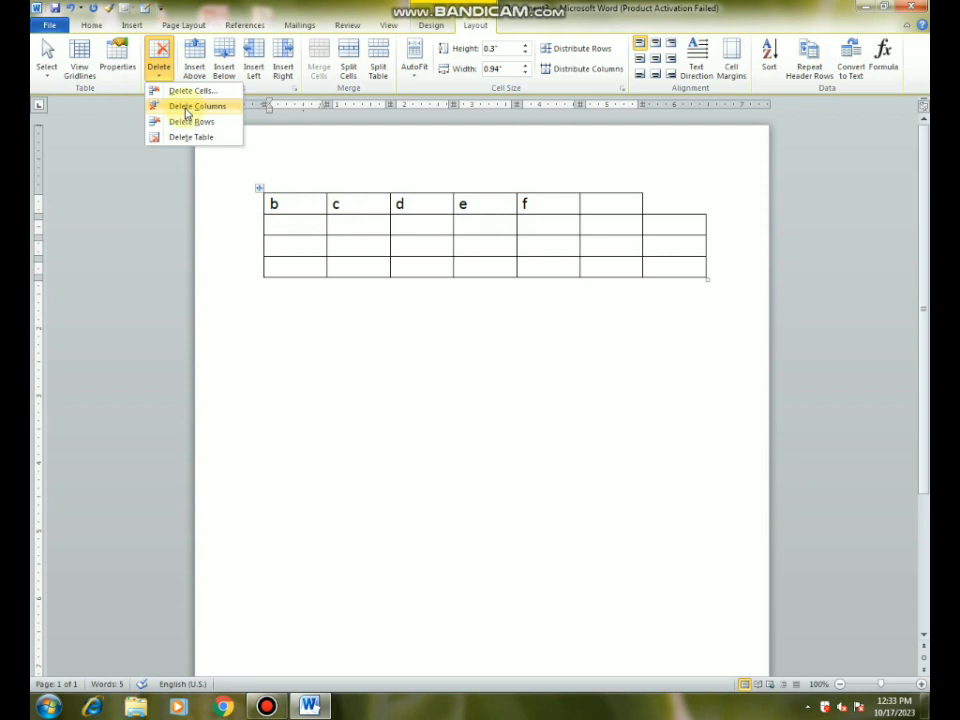
click(186, 107)
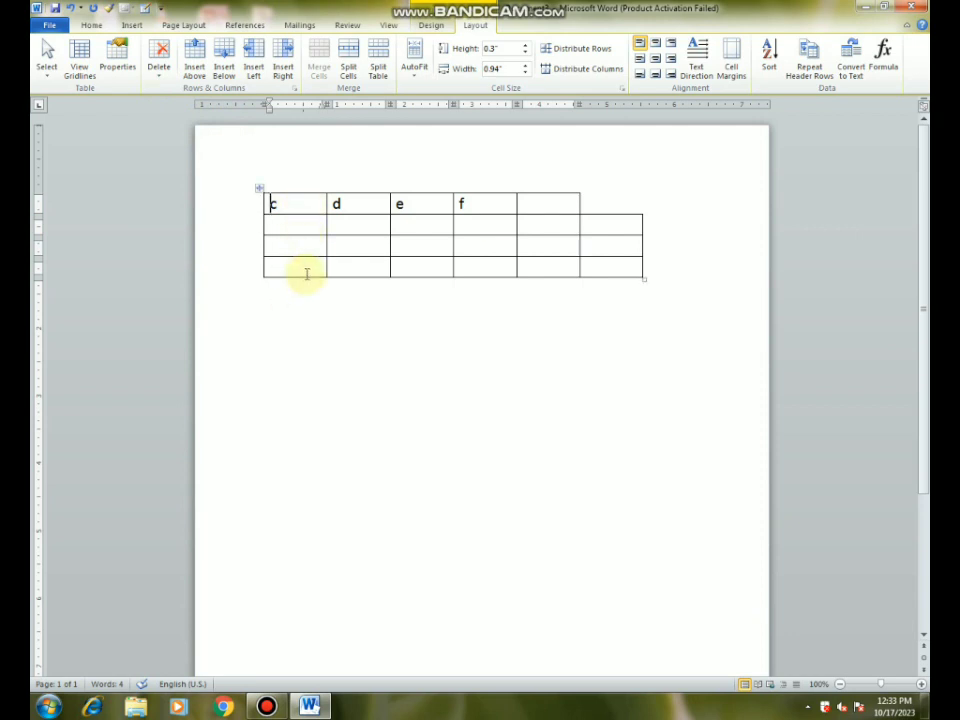
key(ctrl+z)
click(158, 76)
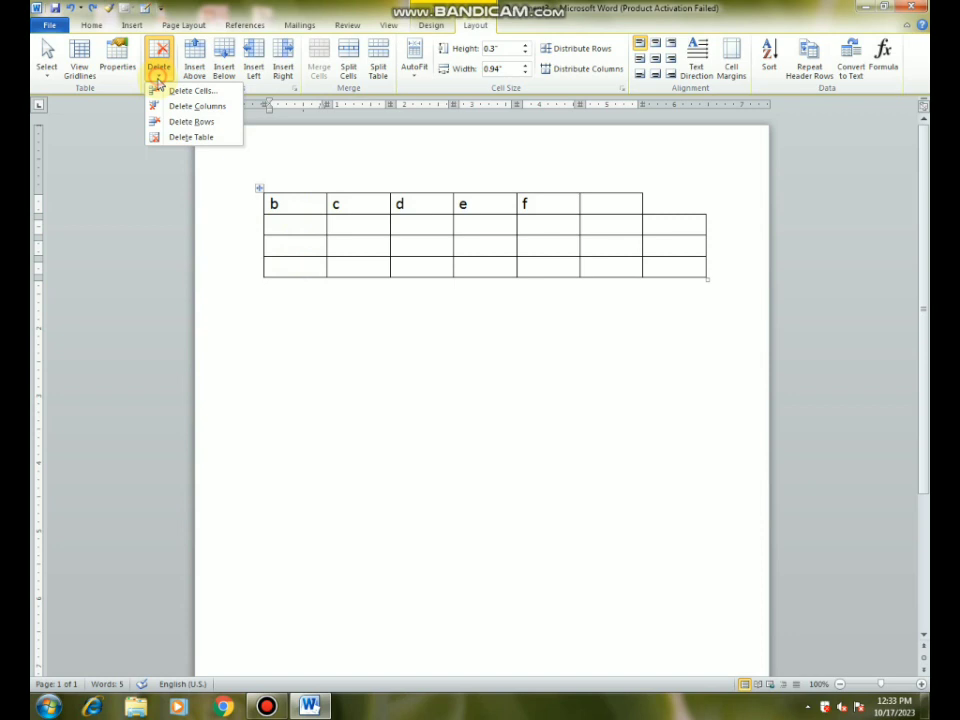
click(180, 106)
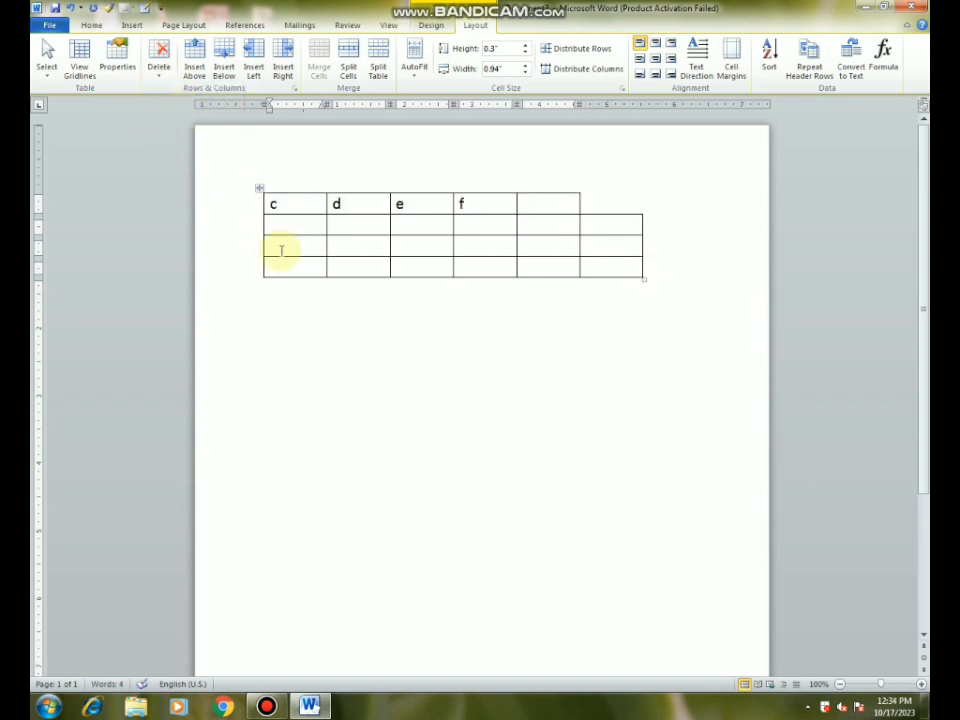
Step: Undo the last column deletion and the earlier deletion of the cell containing a
click(298, 202)
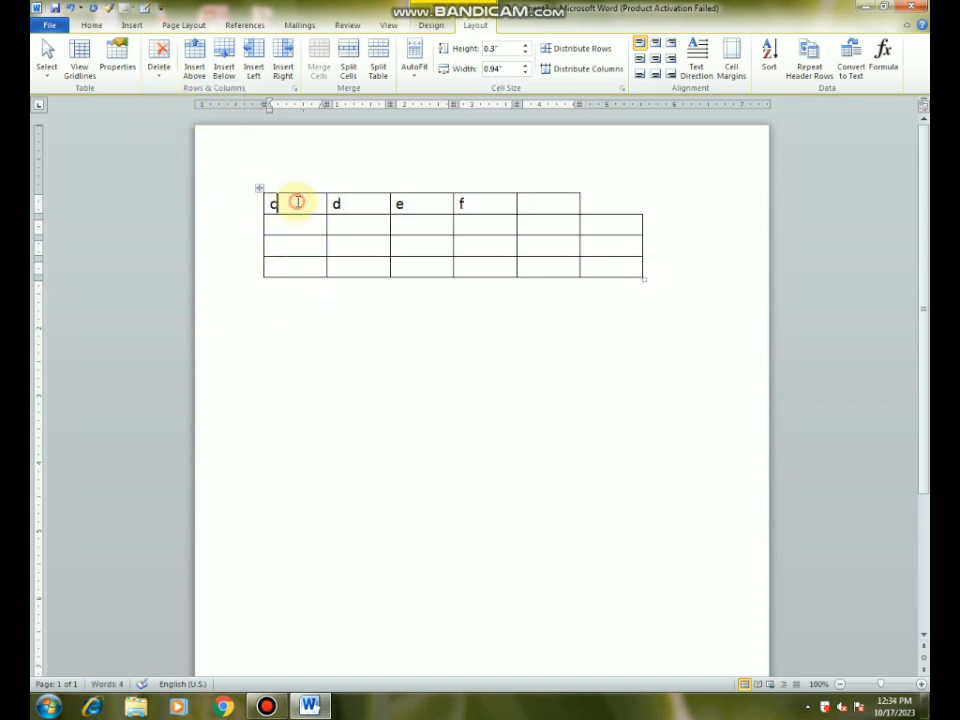
click(292, 208)
drag(292, 218, 289, 257)
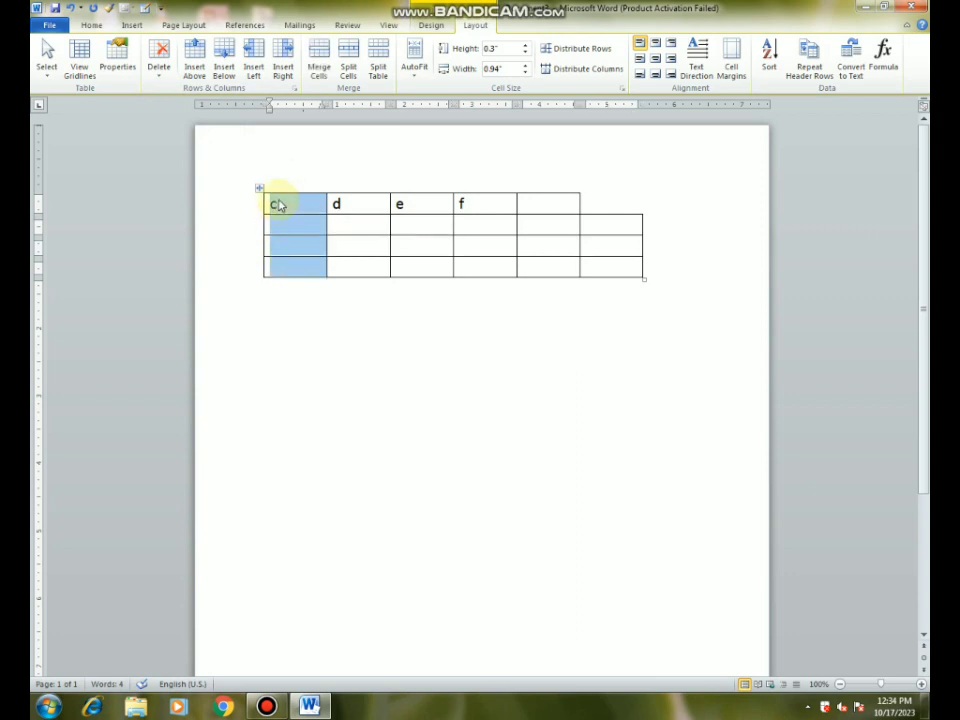
key(ctrl+z)
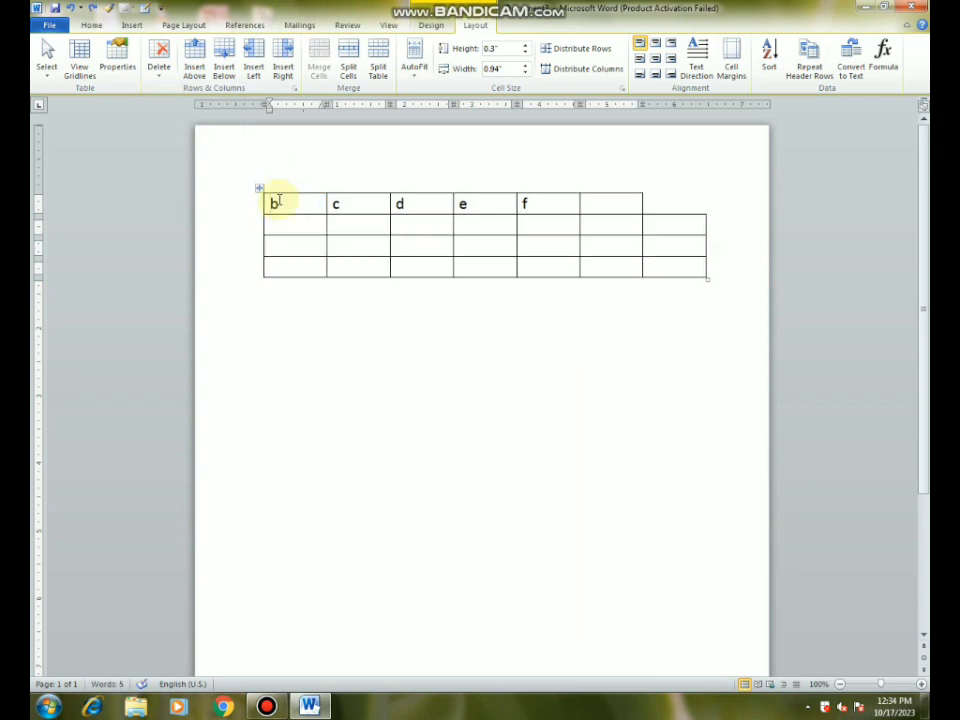
key(ctrl+z)
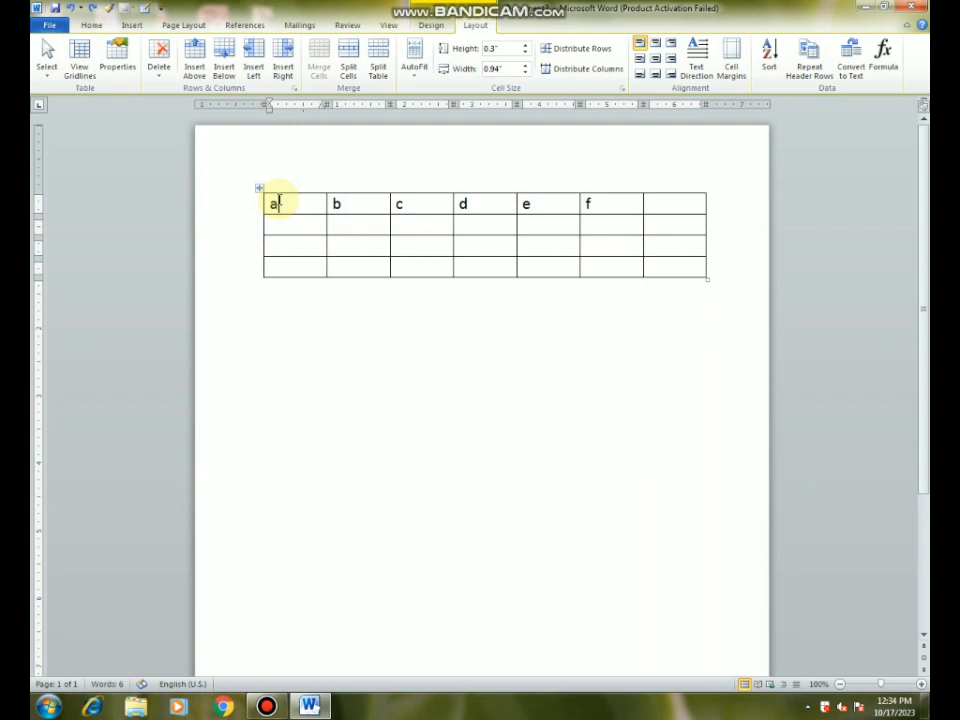
Step: Delete the table's second row, directly below the lettered row
click(160, 70)
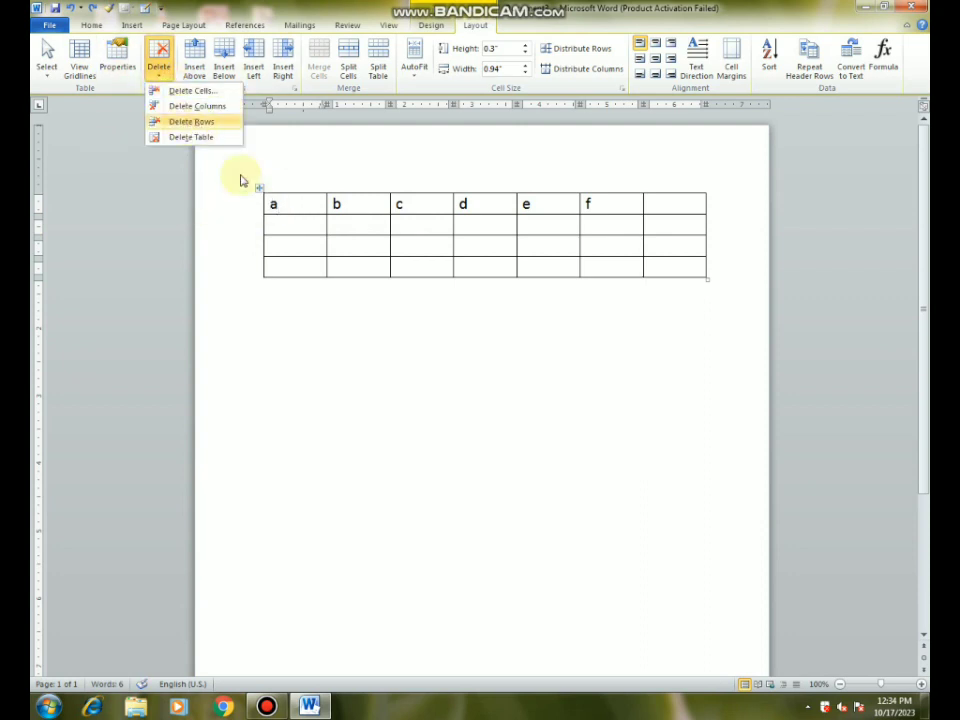
click(272, 224)
drag(272, 224, 671, 236)
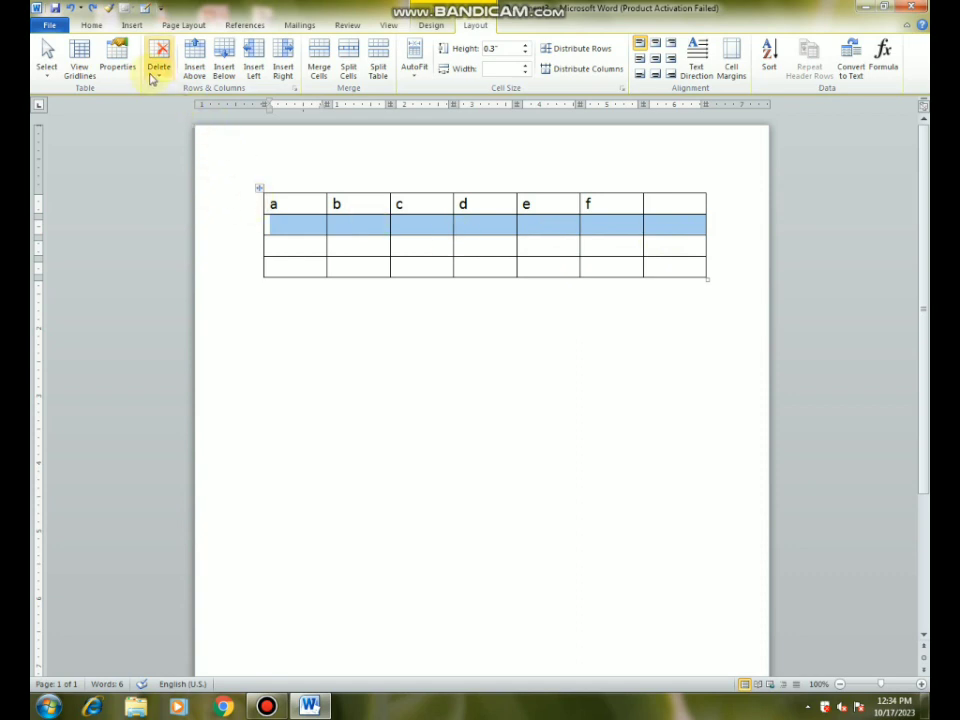
click(268, 223)
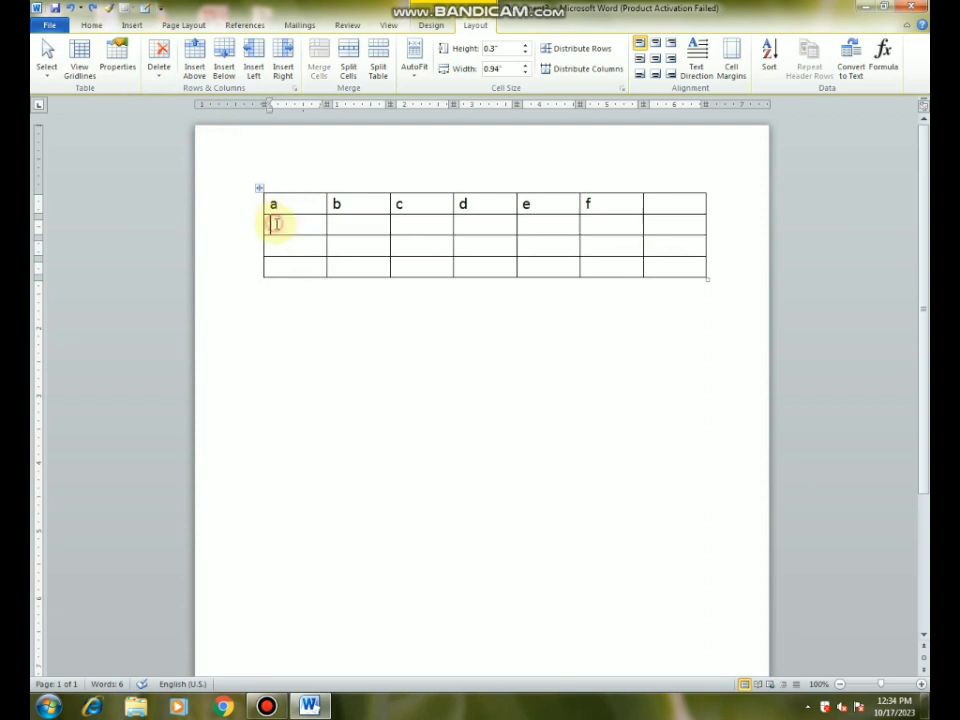
click(158, 68)
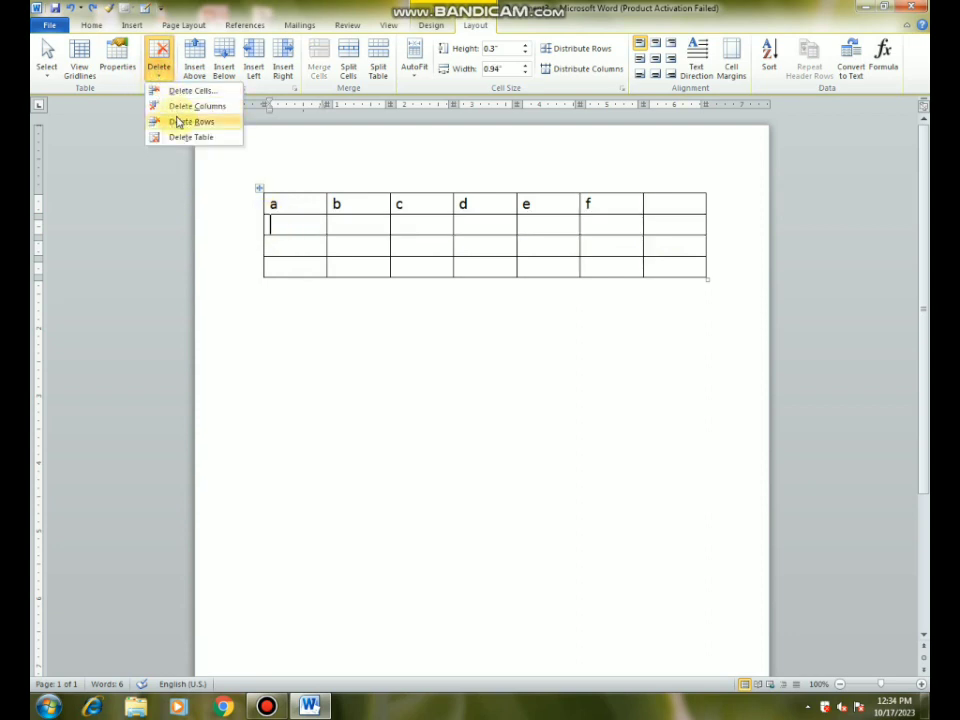
click(178, 122)
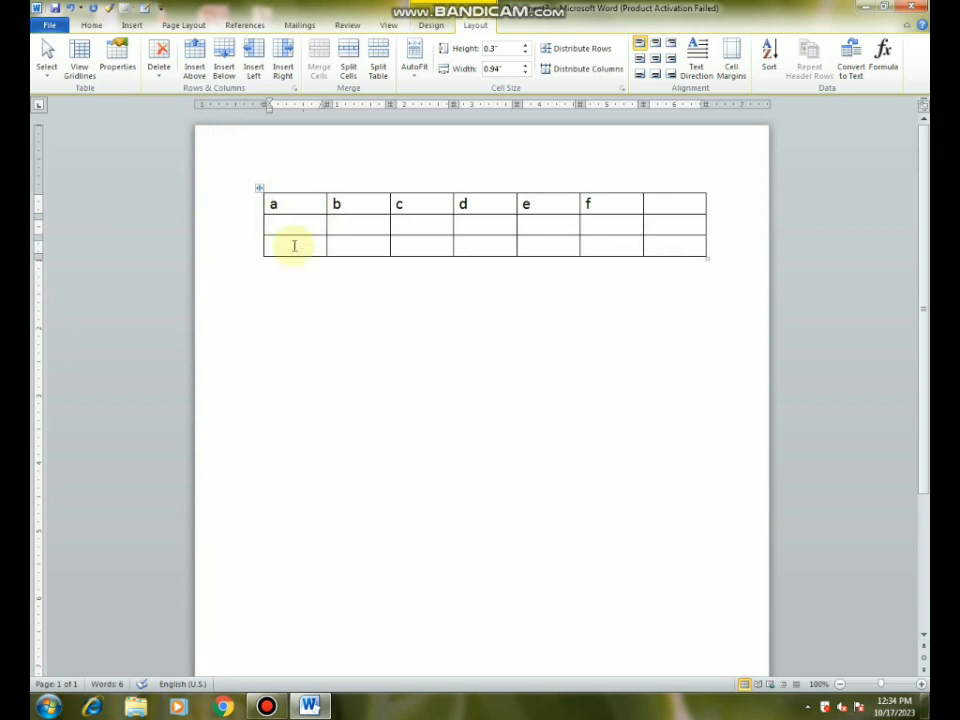
Step: Delete the entire table and insert a new one with nine columns and seven rows
click(157, 76)
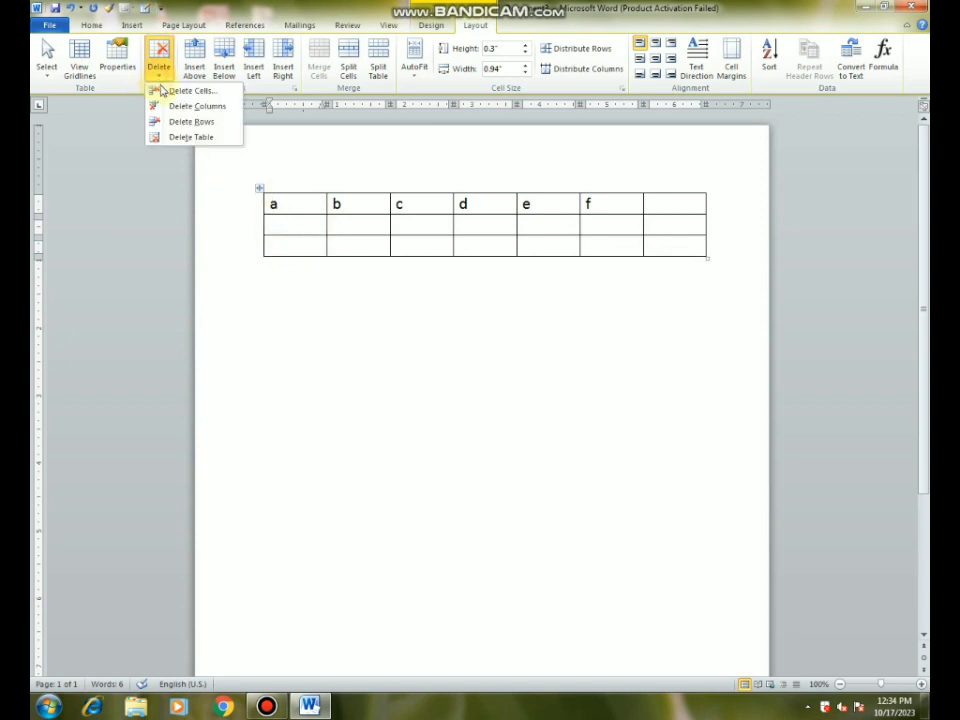
click(177, 139)
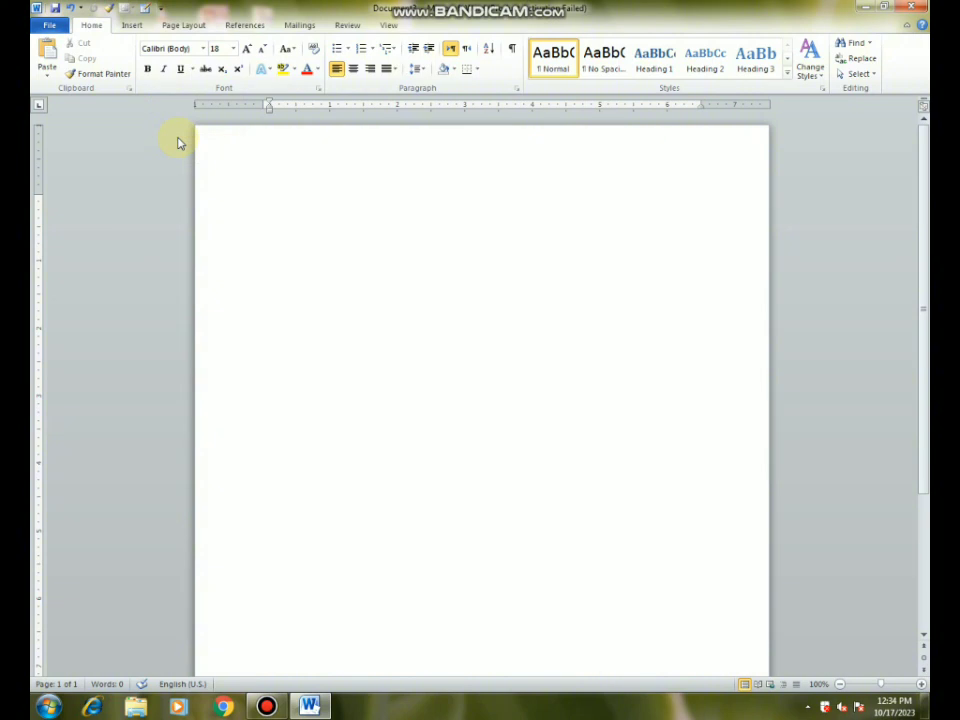
click(131, 24)
click(141, 58)
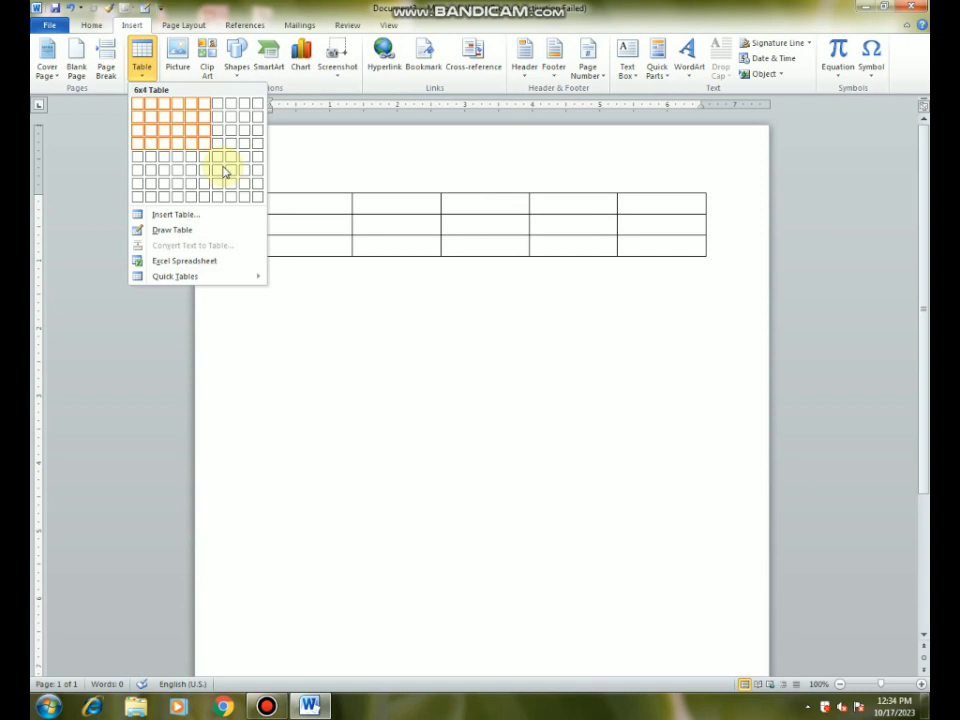
click(248, 191)
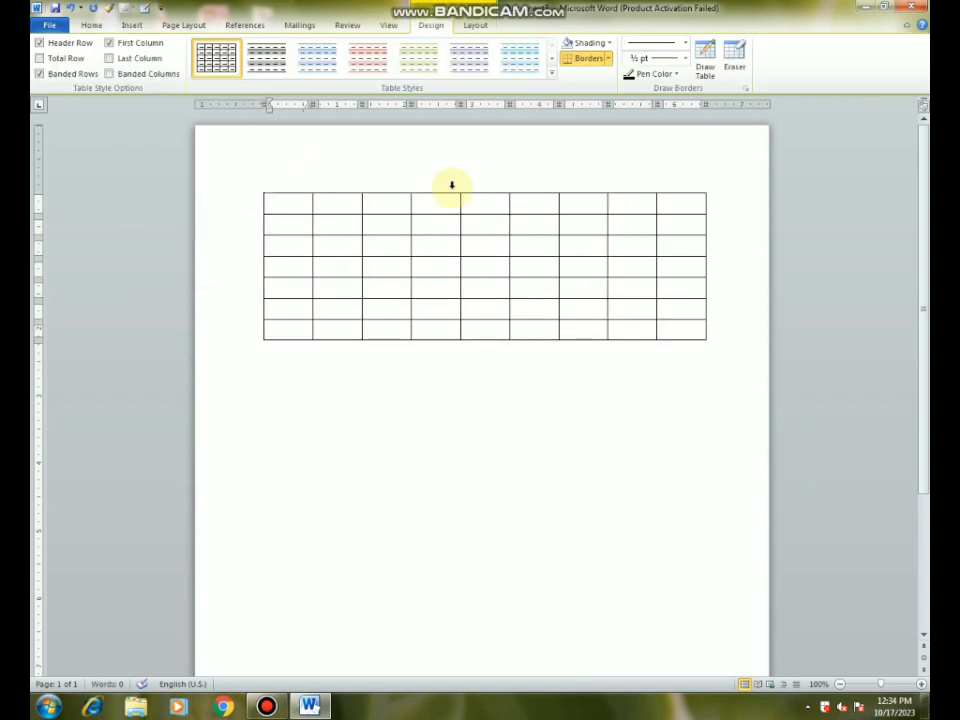
click(476, 22)
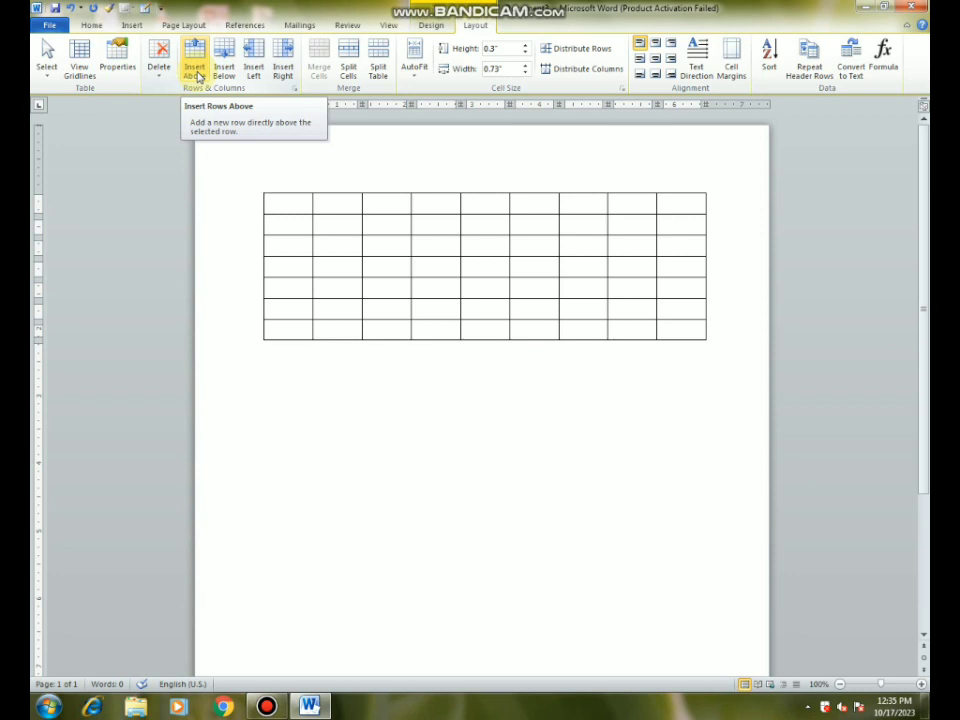
Step: Fill the table's first row with sdf, dsf, dsf, df, df, saf and dsaf, leaving the seventh and ninth cells blank
click(272, 200)
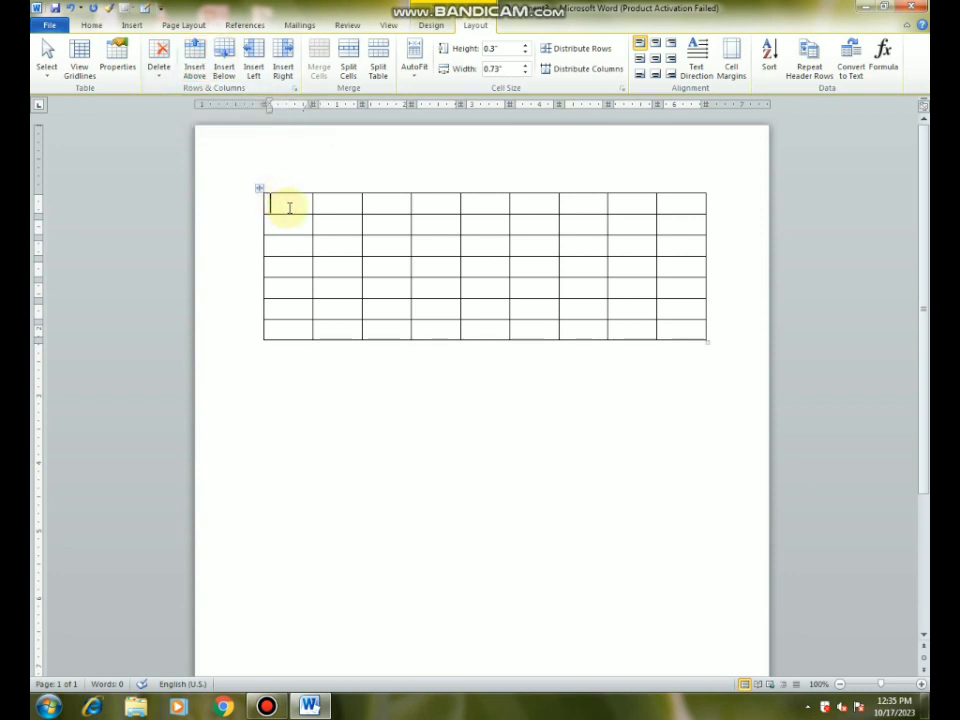
text(sdf)
click(343, 201)
text(dsf)
click(401, 206)
text(dsf)
click(440, 206)
text(df)
click(469, 206)
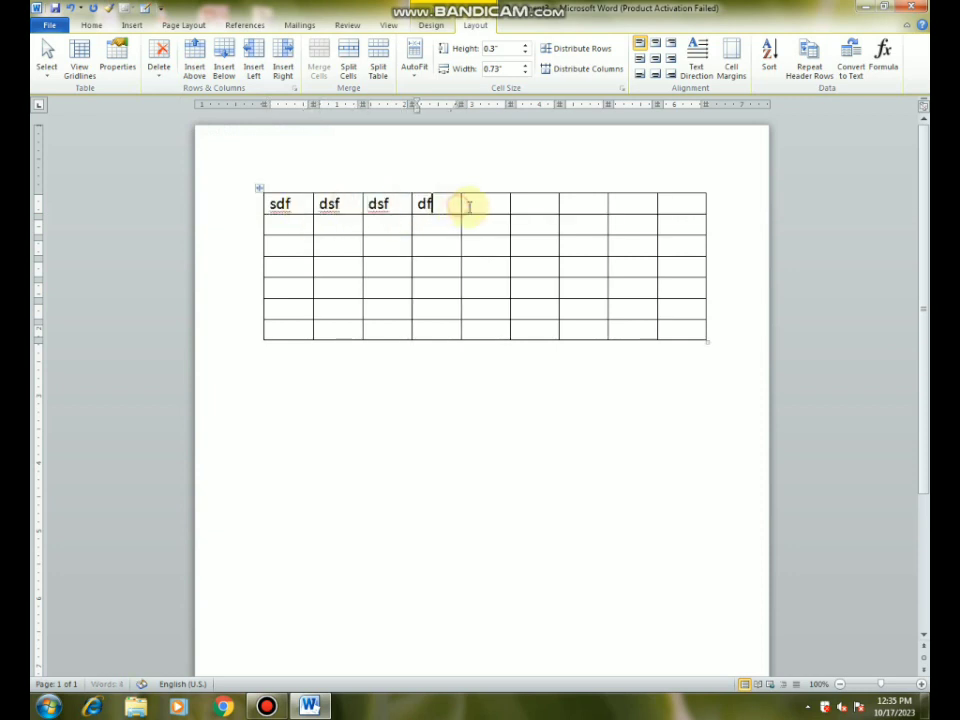
text(df)
click(525, 204)
text(saf)
click(578, 204)
click(627, 208)
text(dsaf)
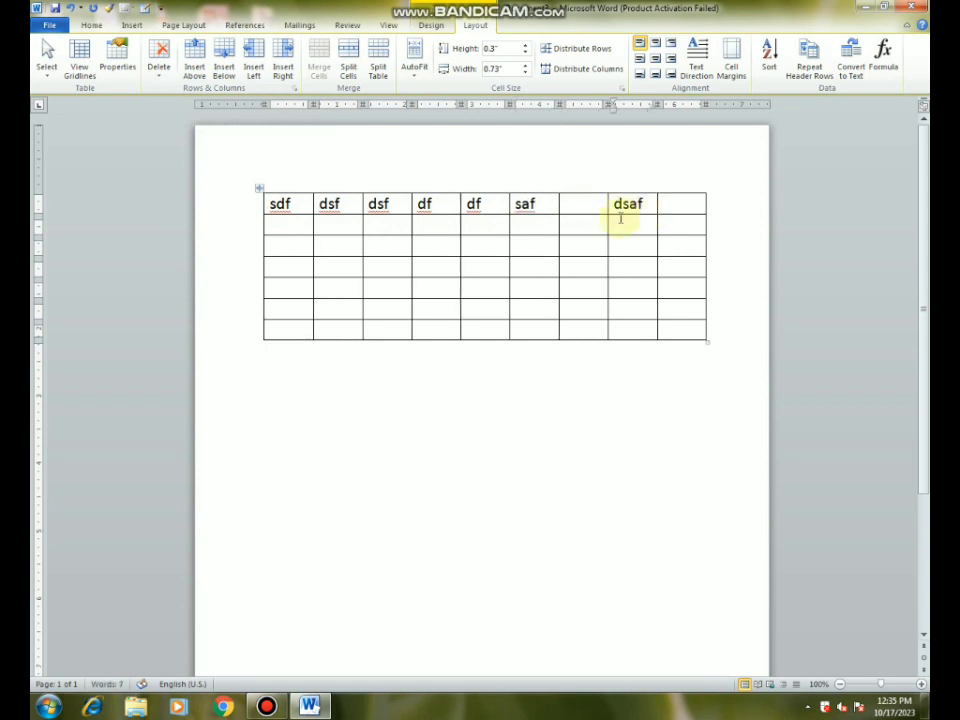
Step: Insert a blank row directly above the row that starts with sdf
click(279, 204)
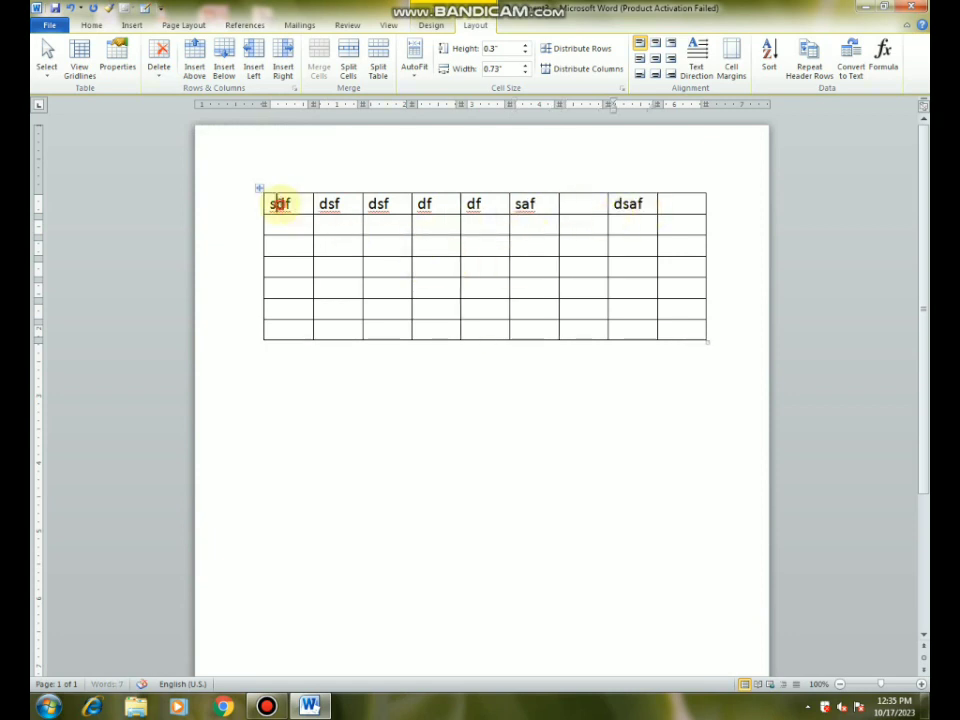
click(195, 72)
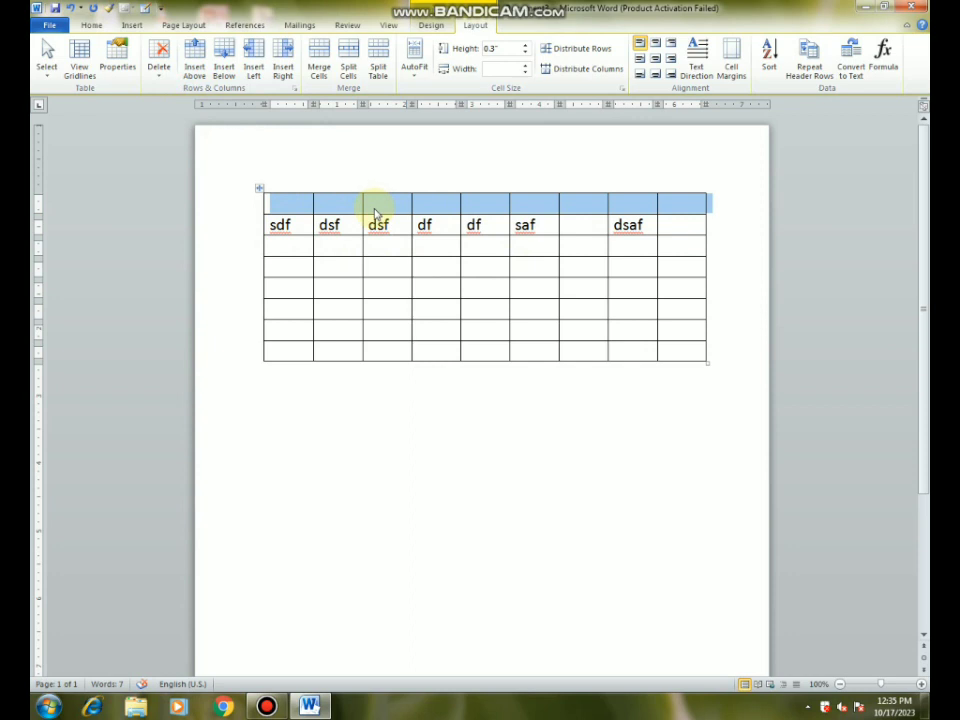
click(289, 224)
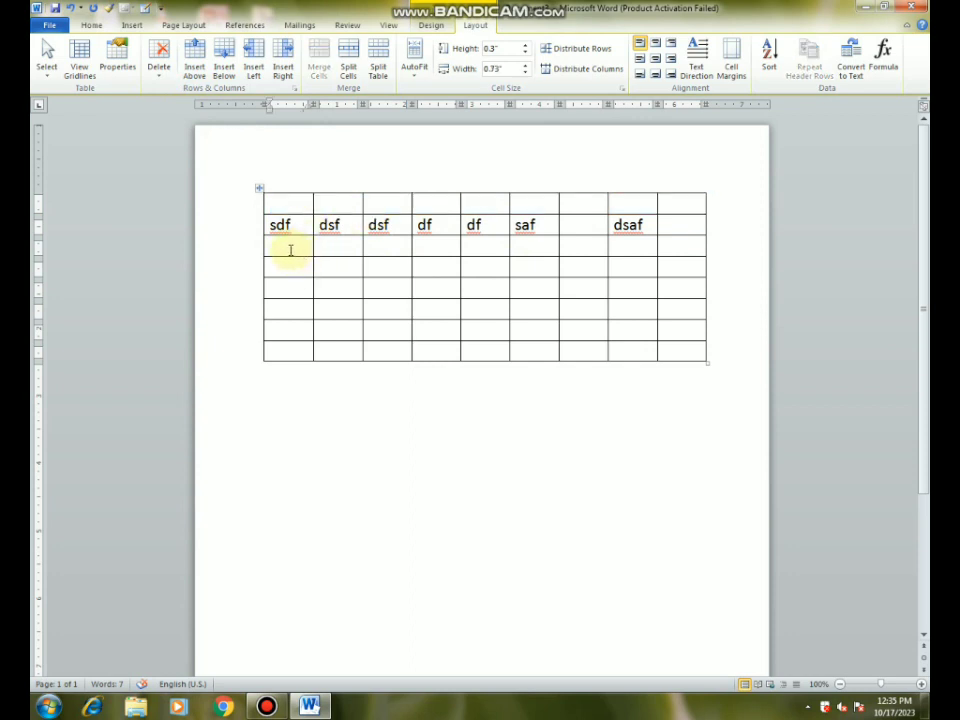
Step: Fill the third row with dgdf, dfg, dg, dfg, j, h and fhf, leaving the second and ninth cells blank
click(290, 250)
text(dgdf)
click(334, 249)
click(383, 245)
text(dfg)
click(425, 246)
text(dg)
click(476, 246)
text(df)
text(j)
click(570, 244)
text(h)
click(609, 249)
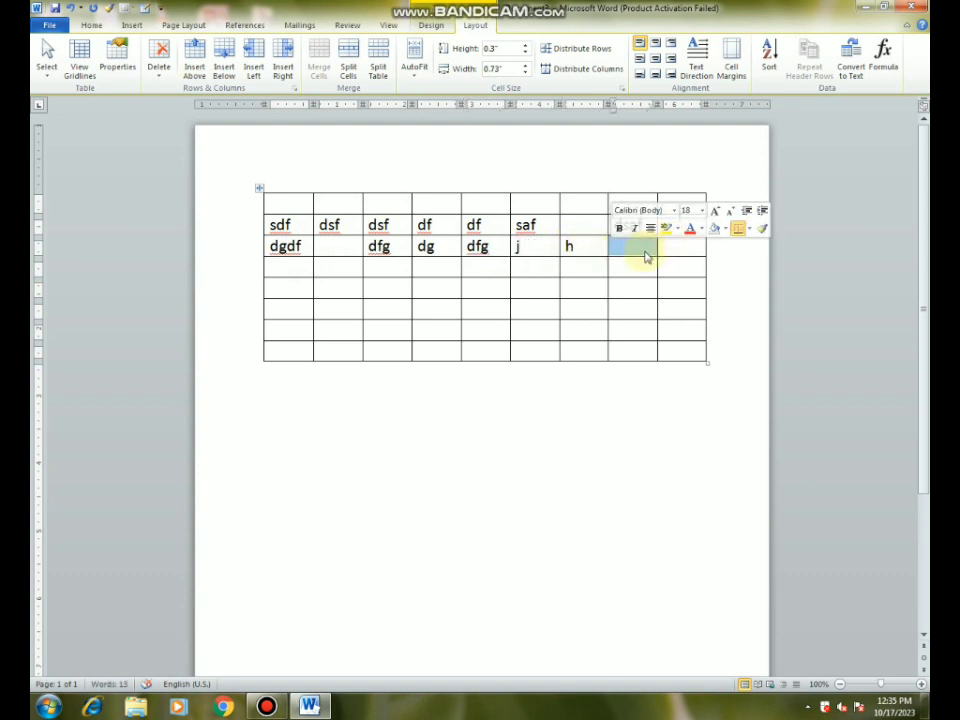
click(630, 224)
text(dsaf)
click(630, 246)
text(fhf)
Step: Insert a blank row directly below the row that starts with sdf
click(286, 224)
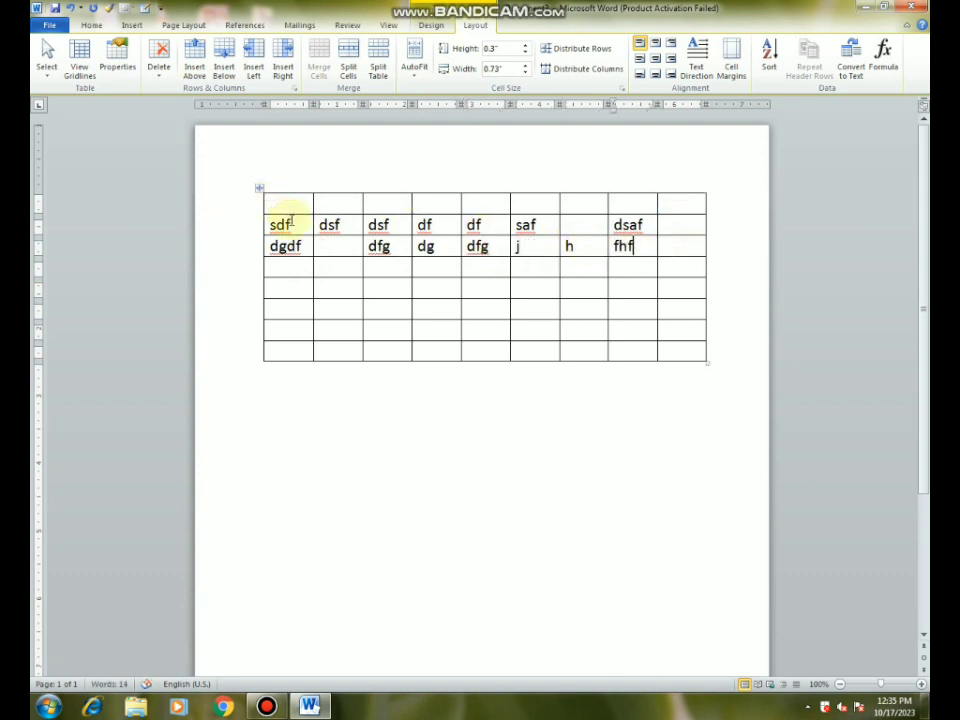
click(222, 84)
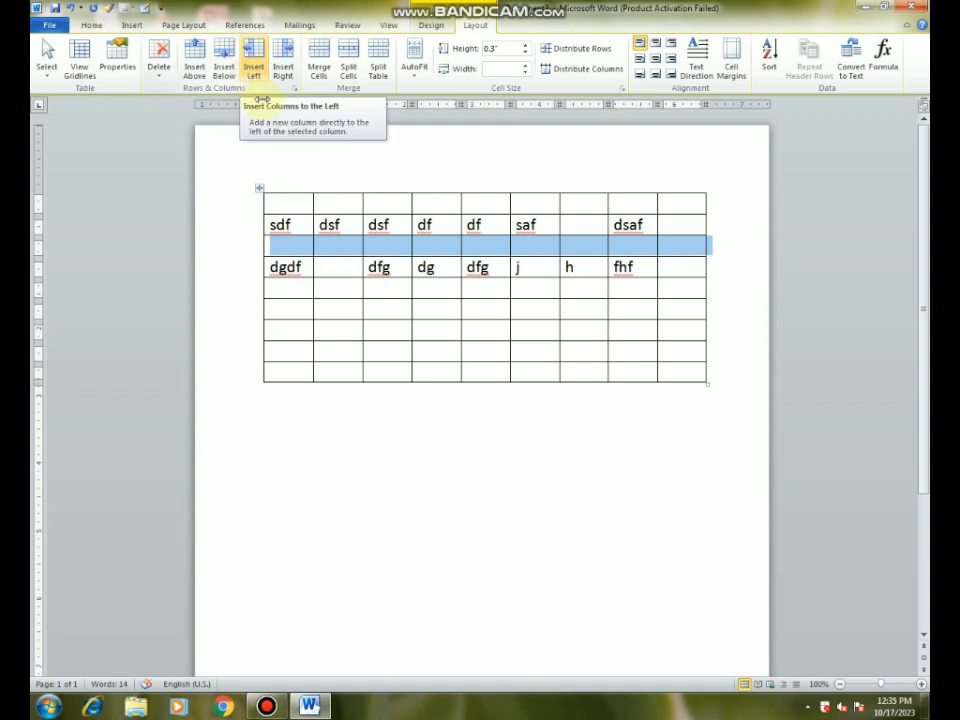
Step: Insert one blank column to the left of the first dsf column and another to its right
click(335, 224)
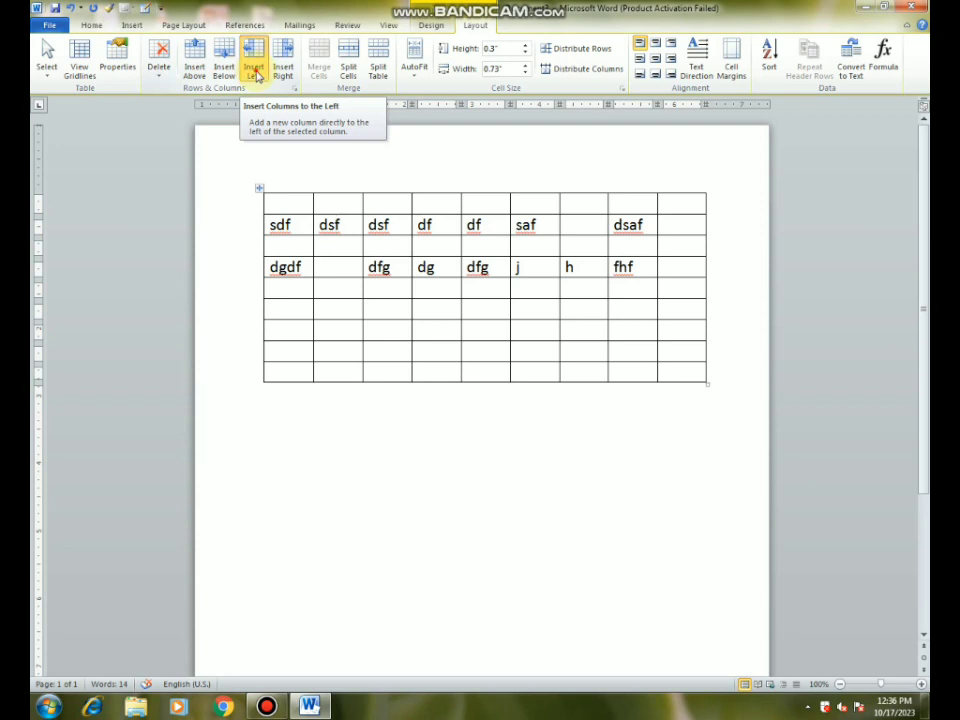
click(256, 72)
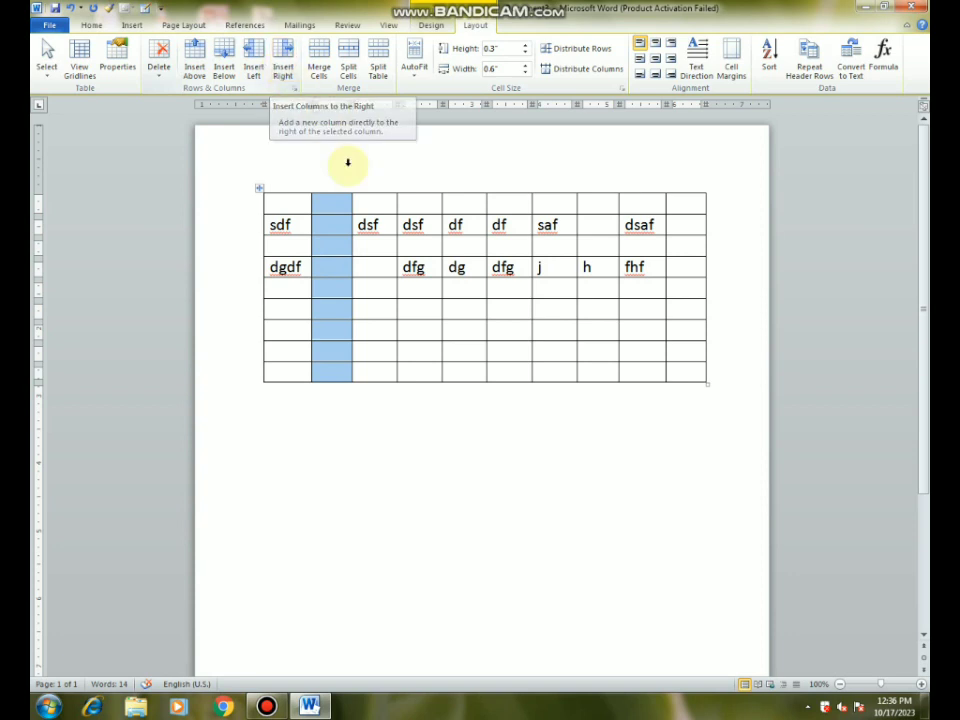
click(366, 223)
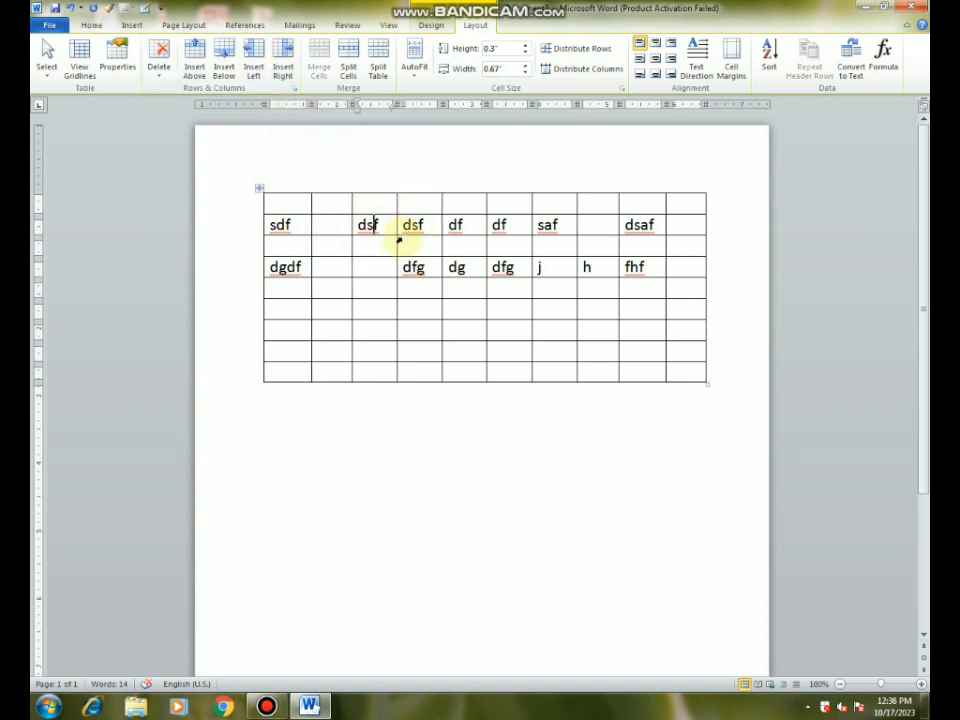
click(253, 60)
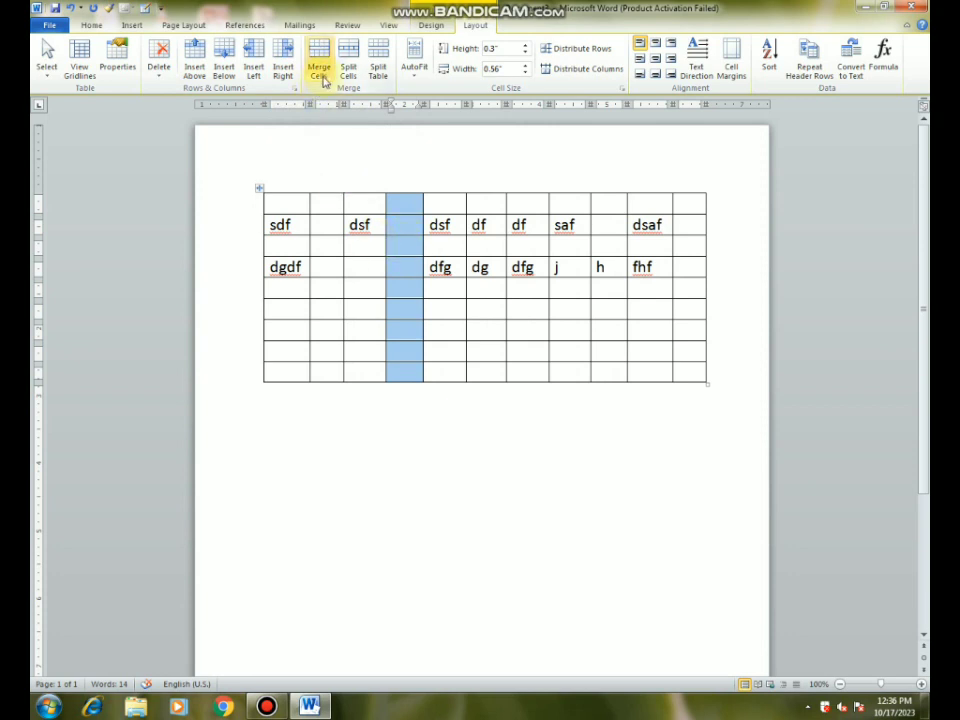
click(290, 203)
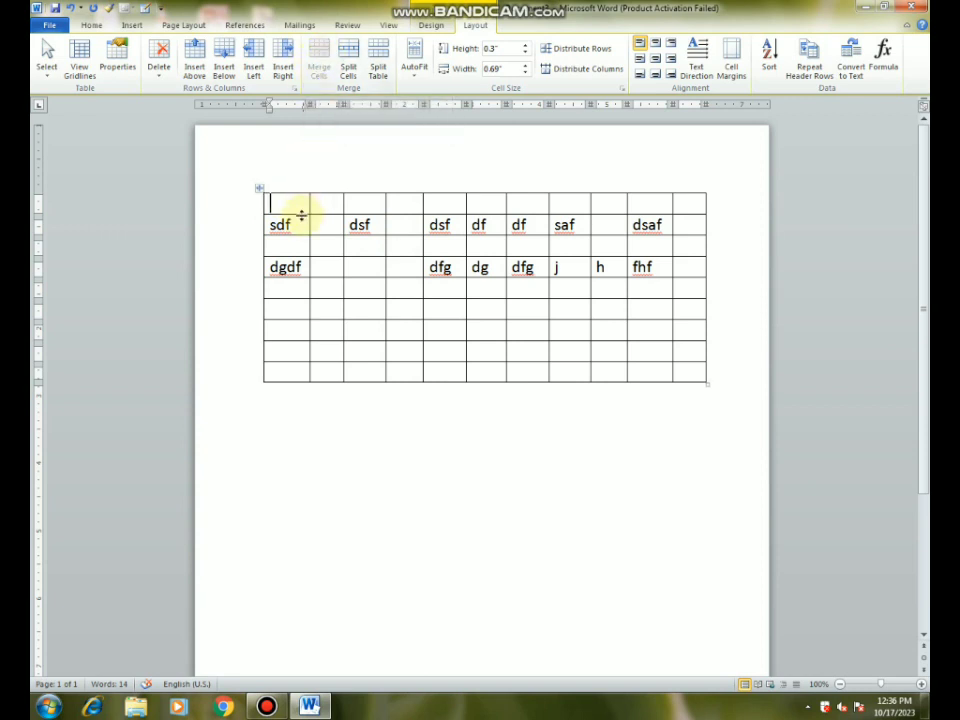
drag(298, 204, 323, 204)
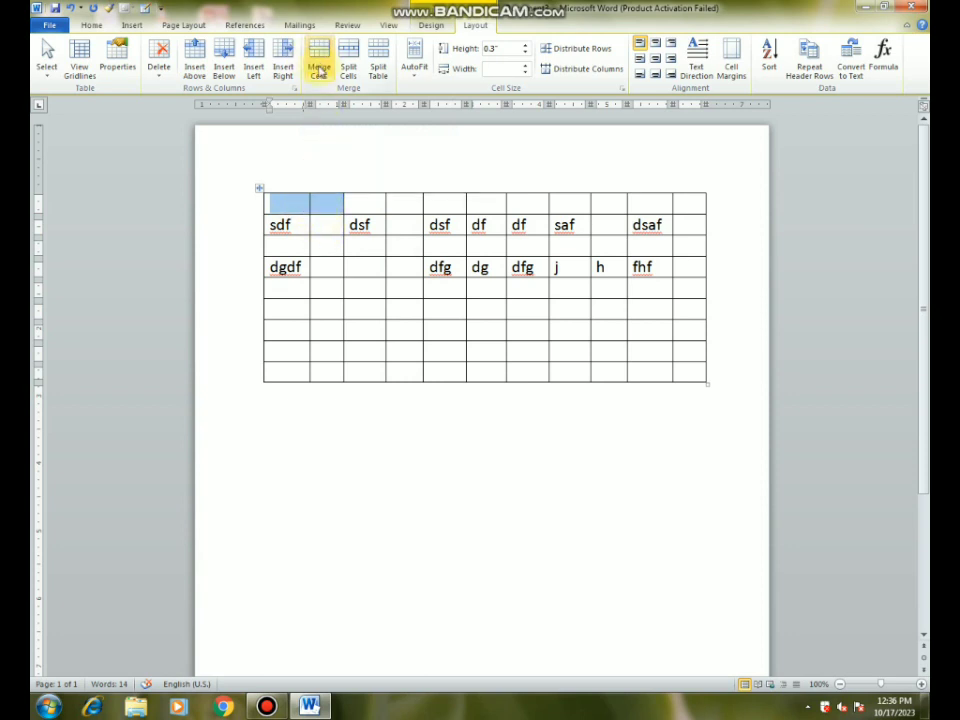
click(319, 72)
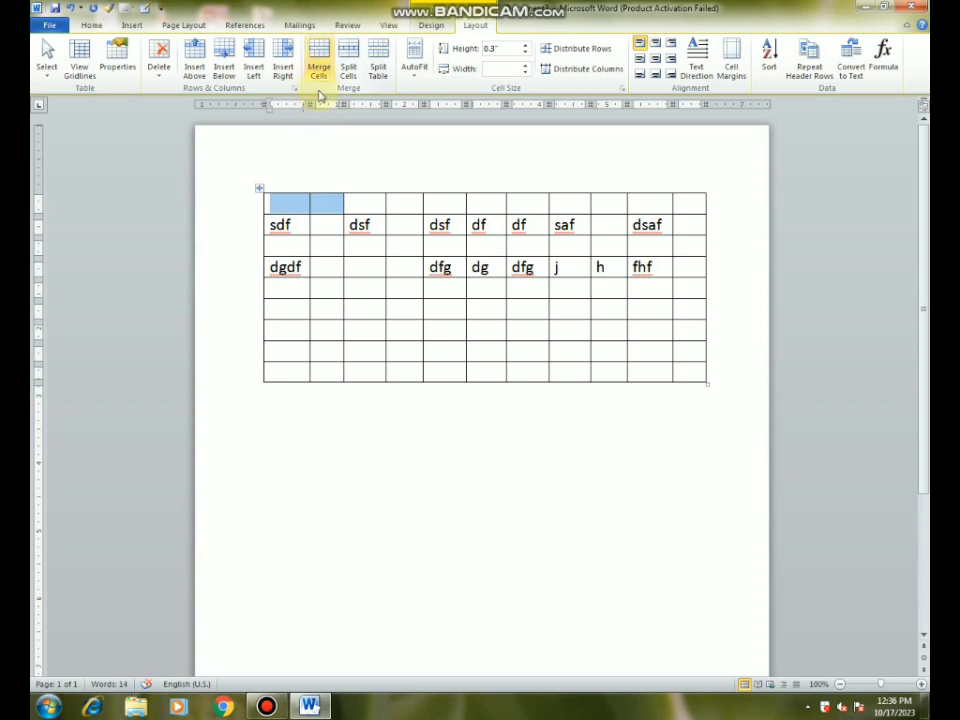
drag(291, 204, 400, 206)
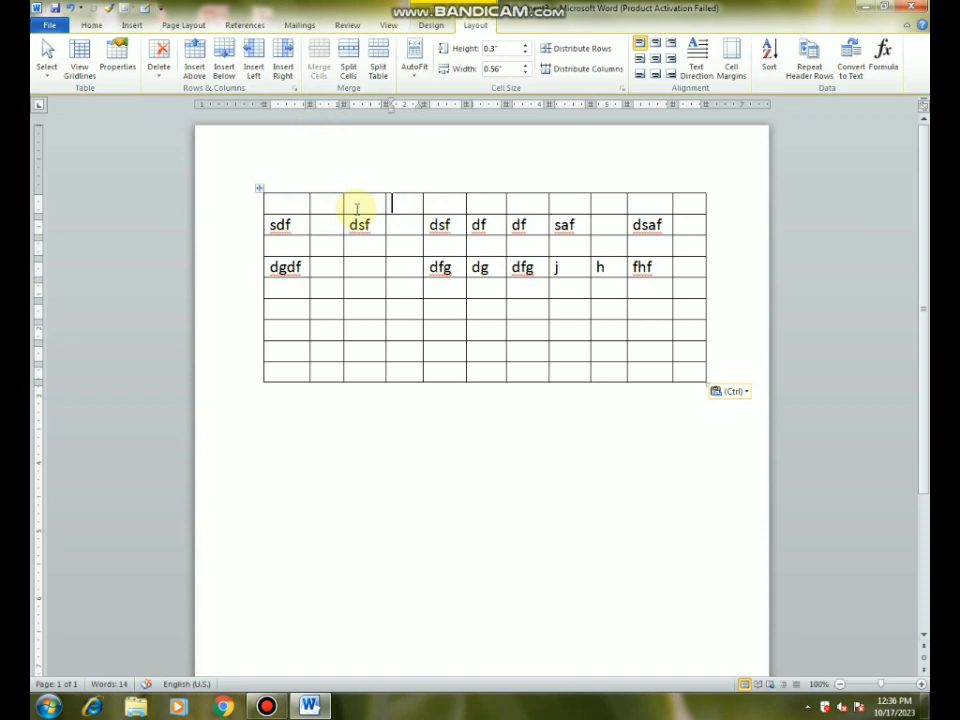
Step: Merge the first three cells of the table's top row and enter dfdsf in the merged cell
drag(294, 204, 346, 206)
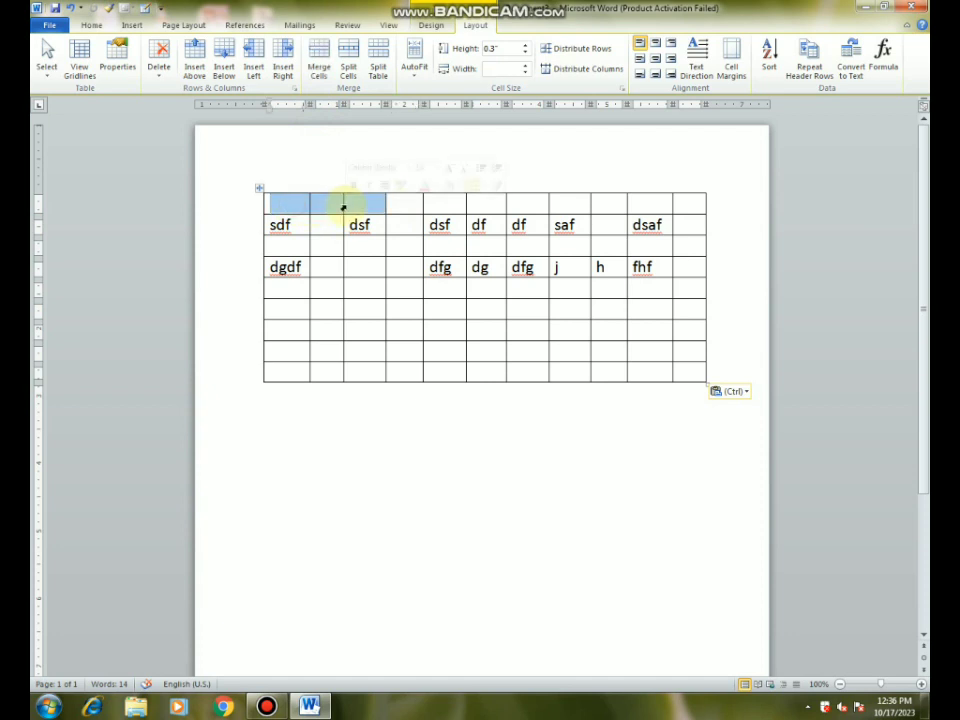
click(318, 66)
click(362, 223)
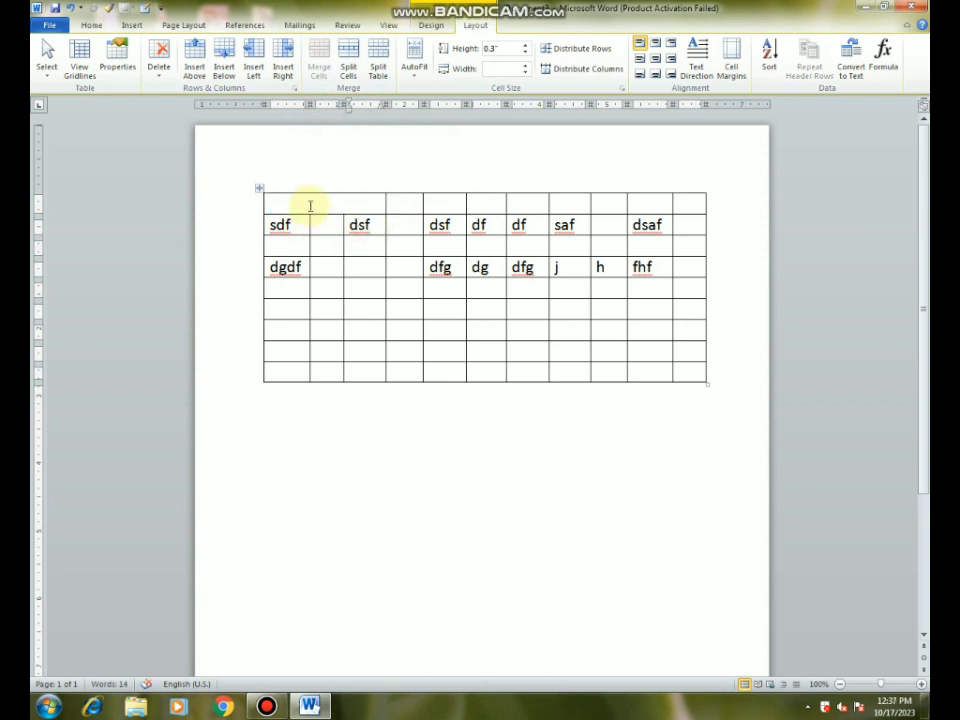
click(322, 204)
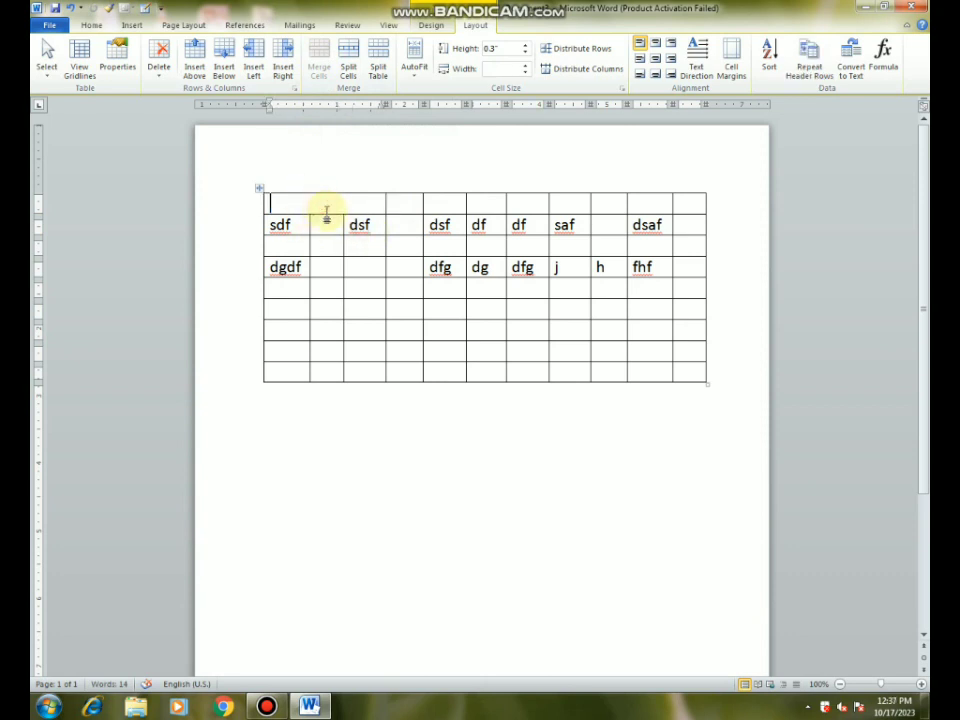
text(dfdsf)
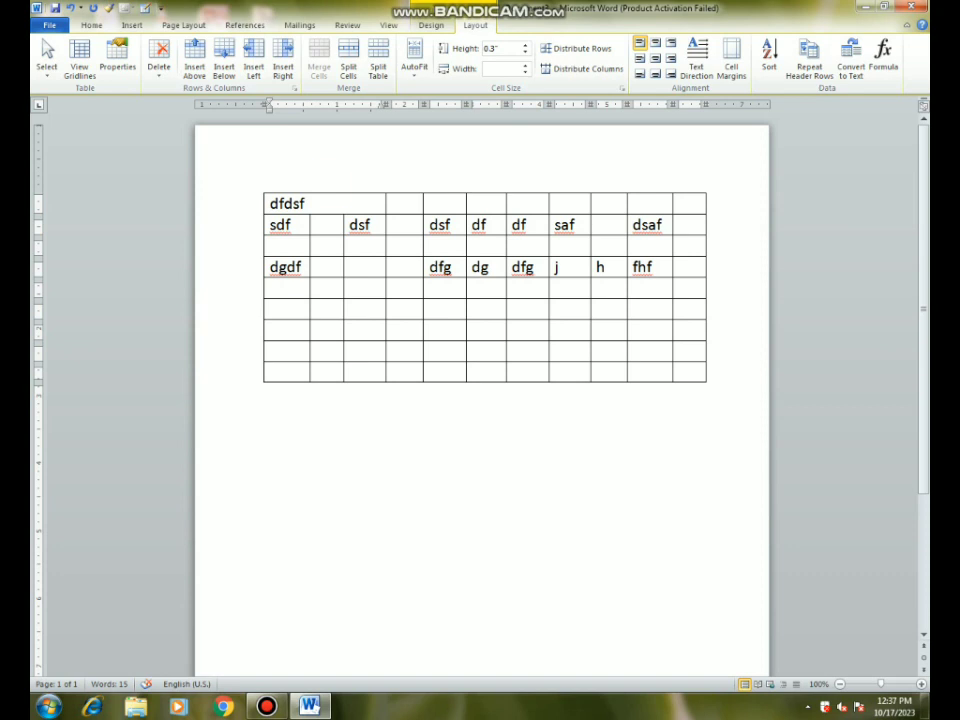
Step: Split the third cell of the second-to-last row into two columns and one row
click(348, 67)
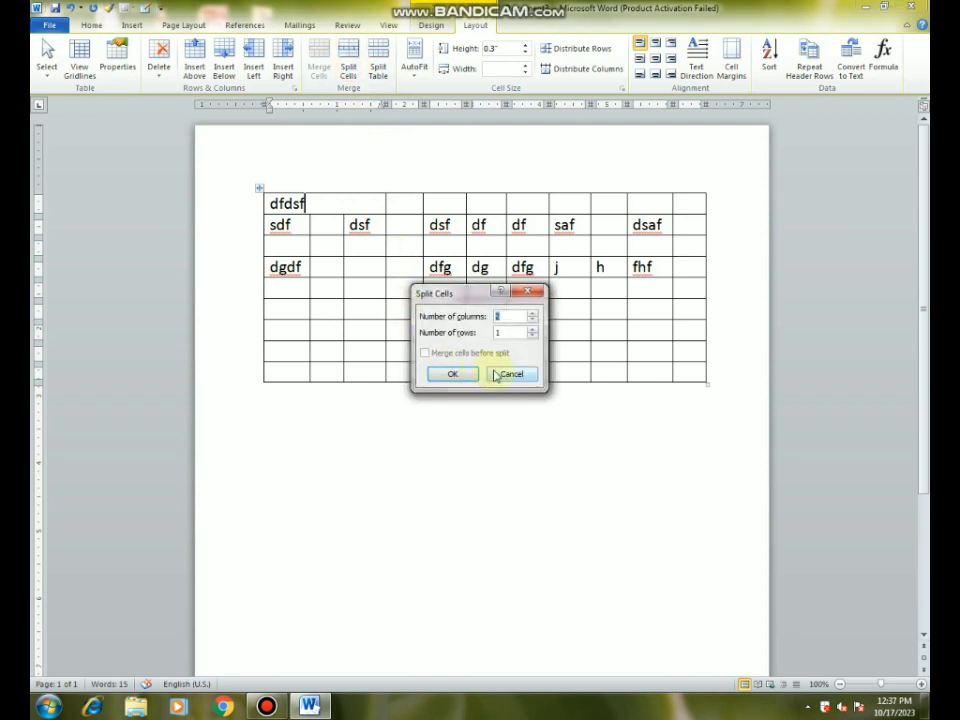
click(508, 374)
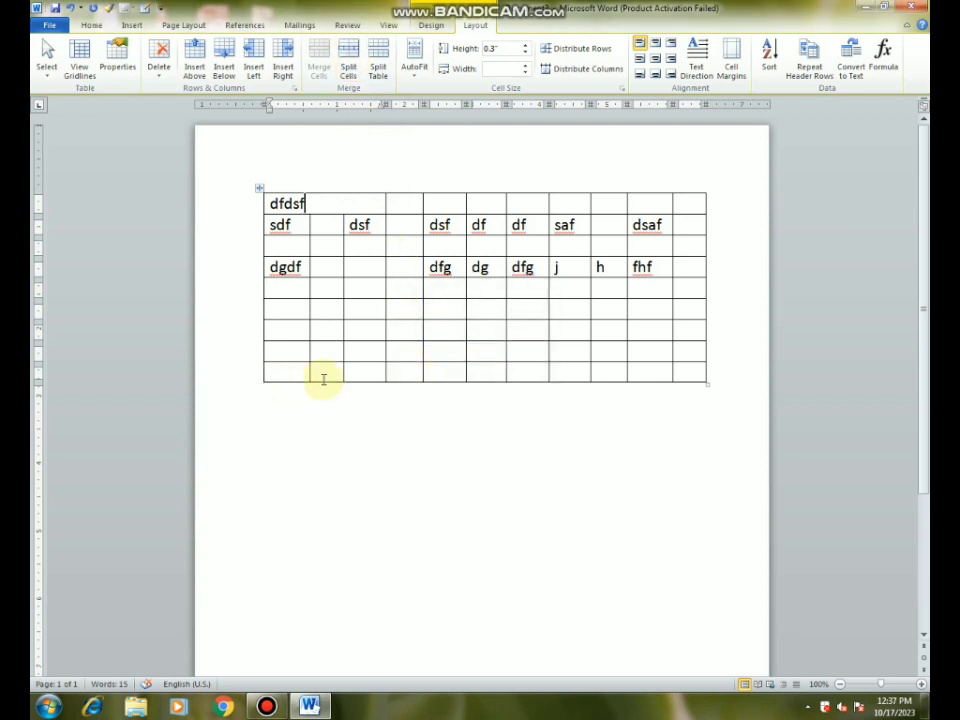
click(367, 355)
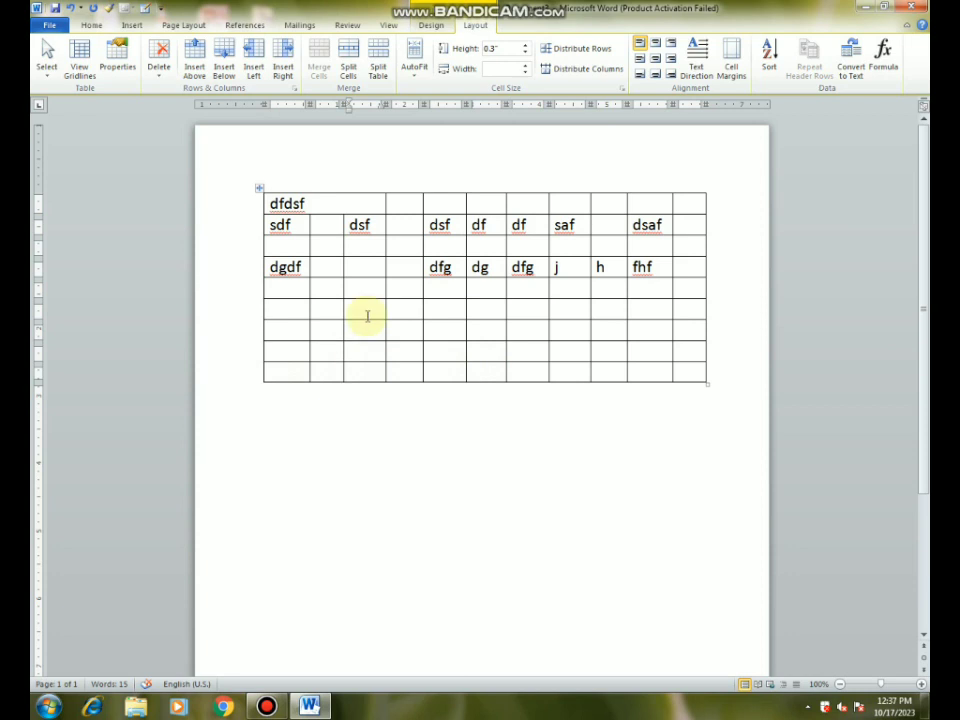
click(351, 62)
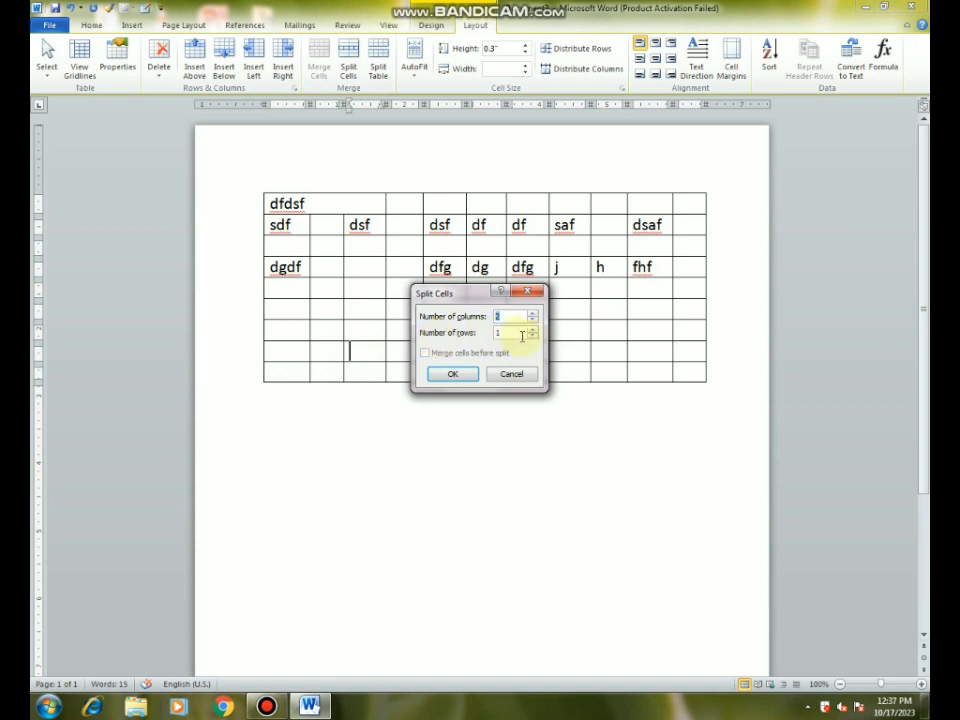
click(452, 376)
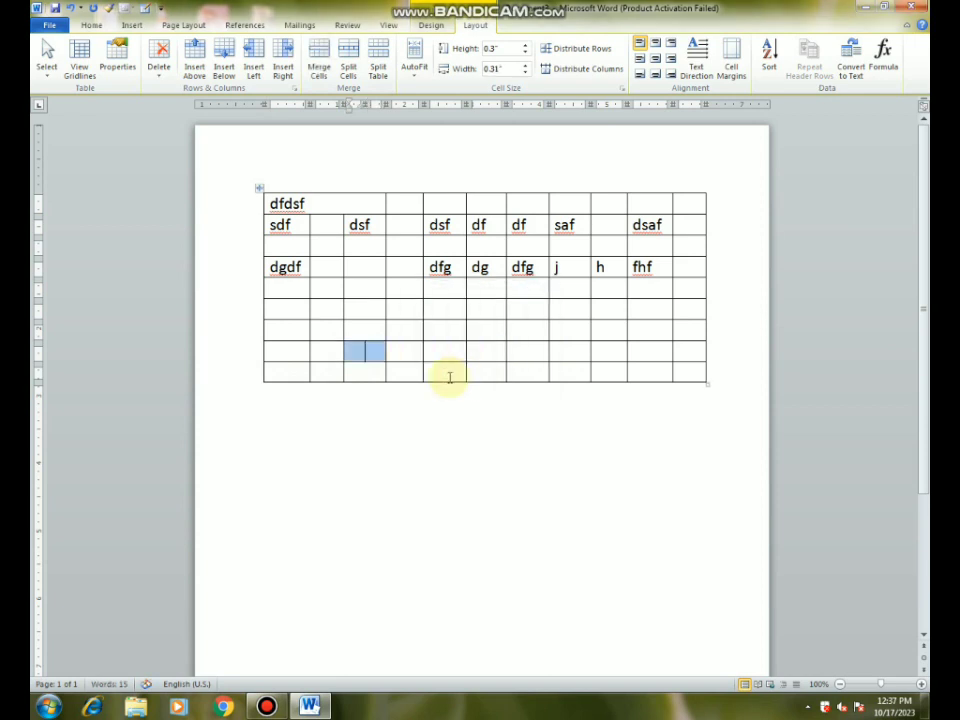
click(366, 356)
drag(361, 358, 370, 348)
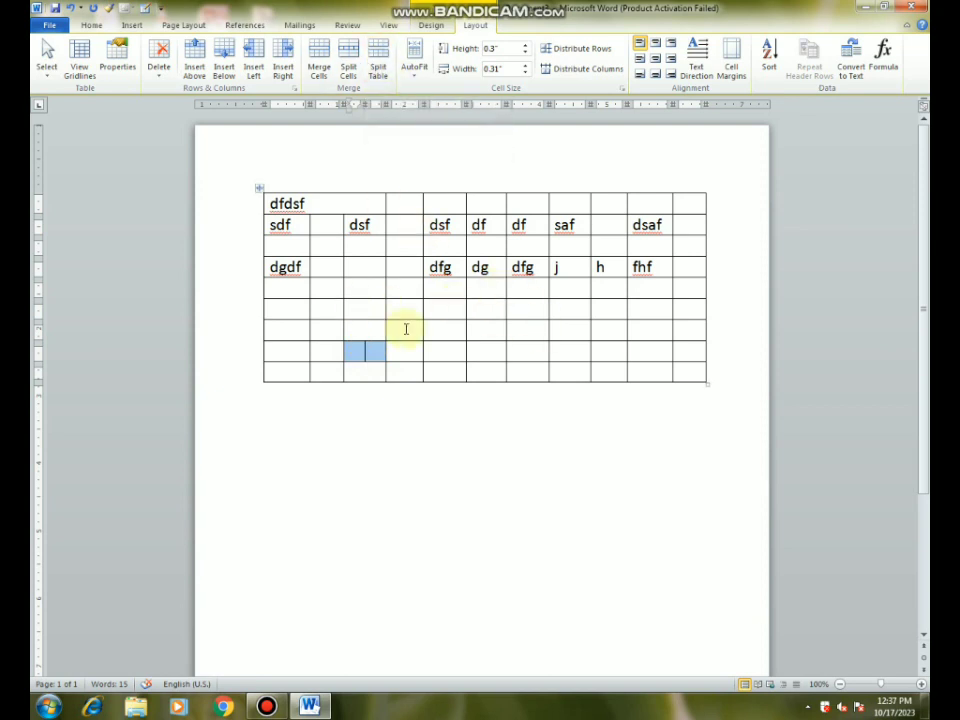
Step: Split the table into two at the blank fifth row, directly below the row starting with dgdf
click(292, 290)
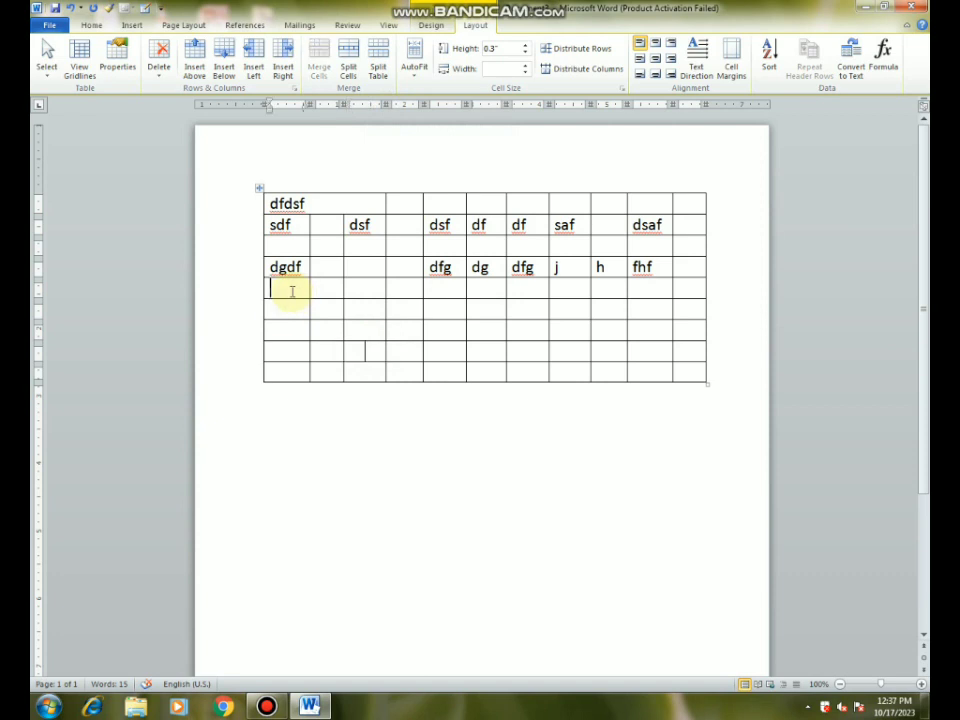
click(380, 66)
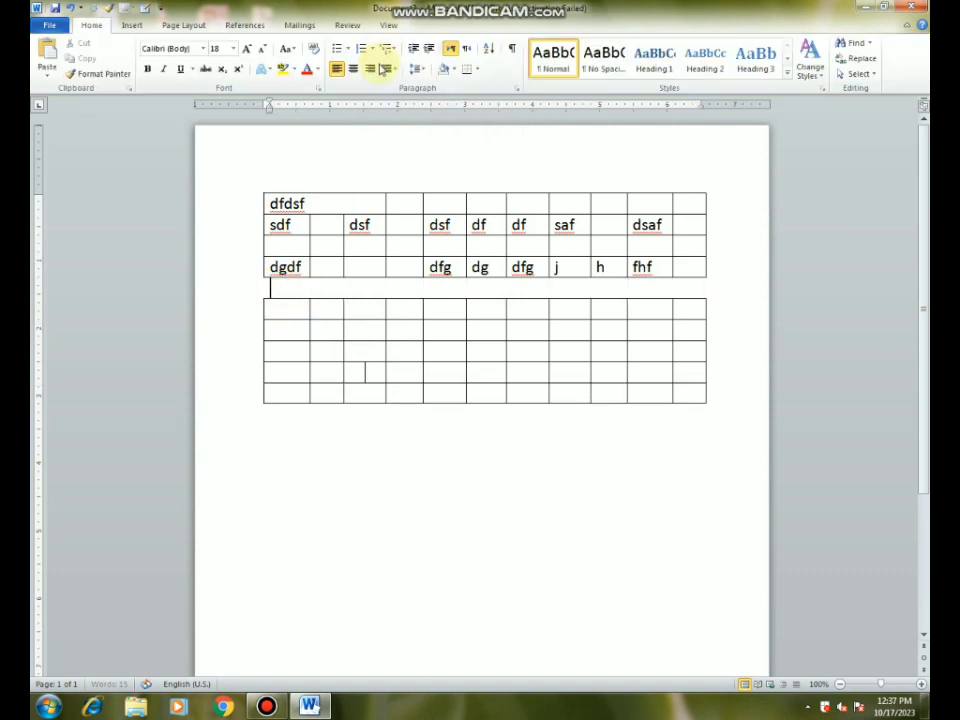
Step: Split the upper table at its blank third row
double_click(365, 330)
click(332, 349)
click(316, 247)
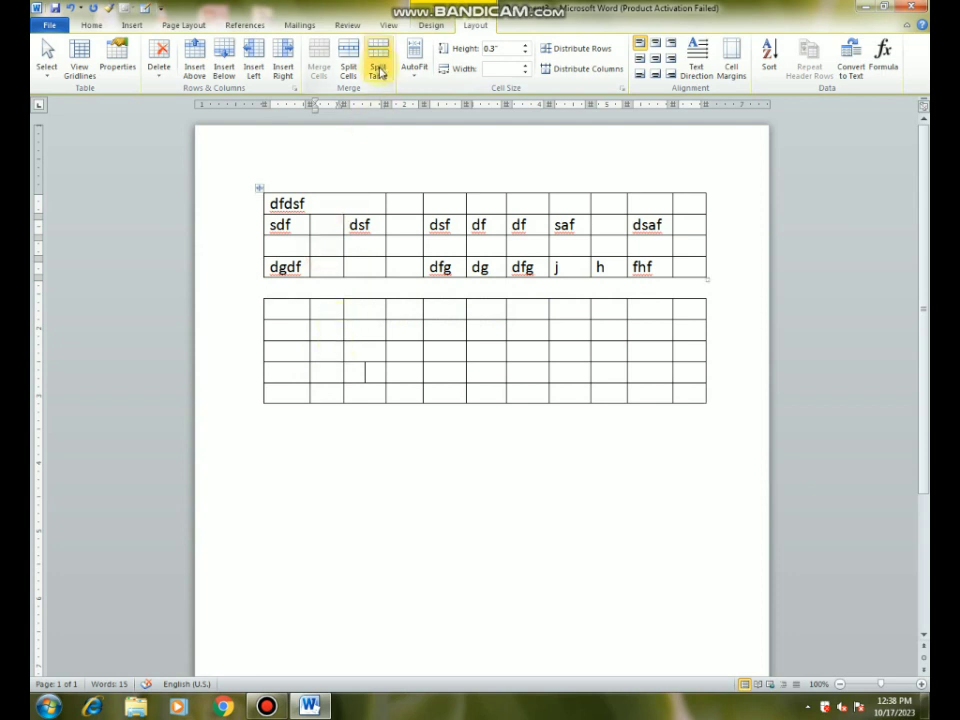